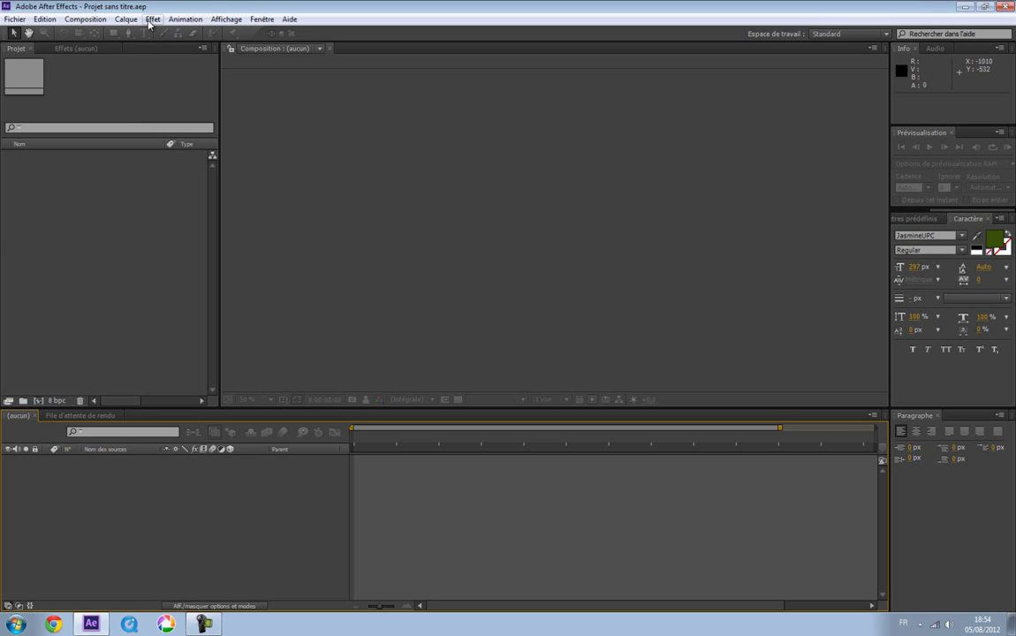
Step: Create a new composition named Texte at 1280 x 720 px, 29,97 fps, with a duration of 0;00;10;00
{"action": "left_click", "coordinate": [100, 25]}
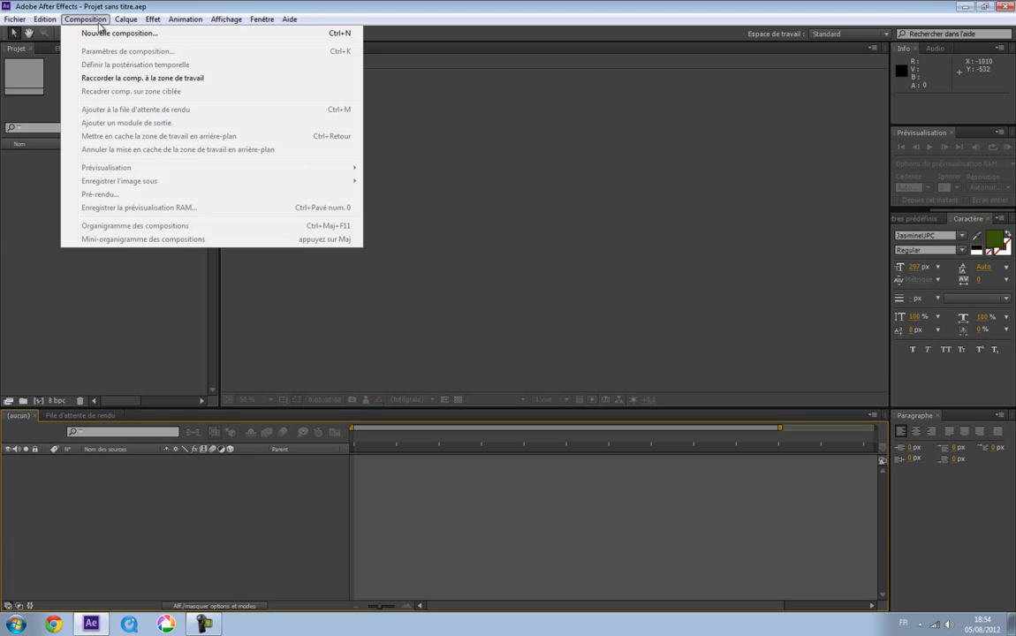
{"action": "left_click", "coordinate": [155, 33]}
{"action": "key", "text": "BackSpace"}
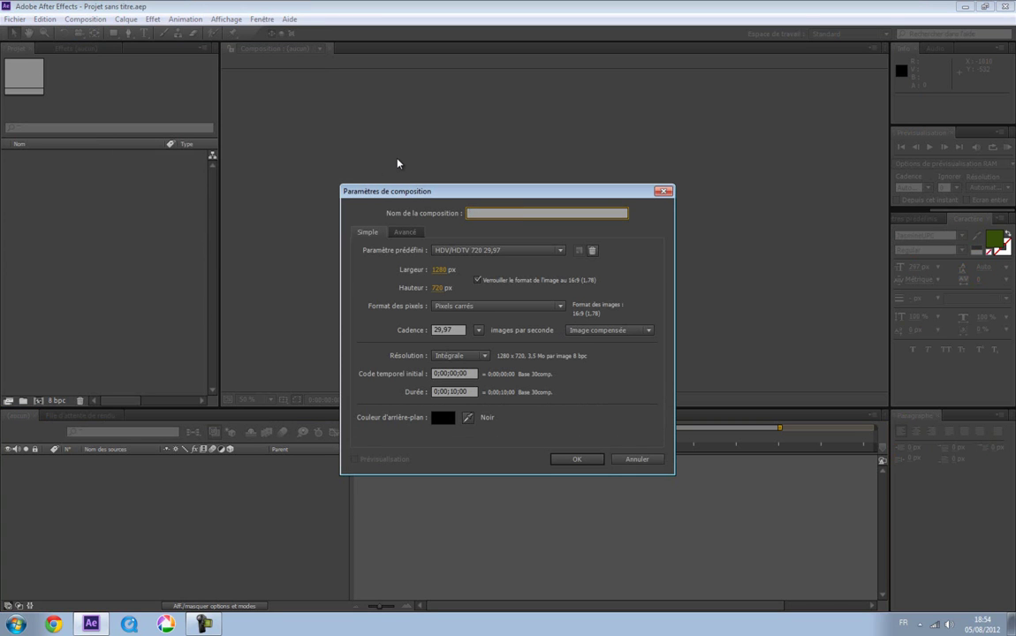
{"action": "type", "text": "Eclat"}
{"action": "left_click", "coordinate": [463, 393]}
{"action": "left_click", "coordinate": [574, 458]}
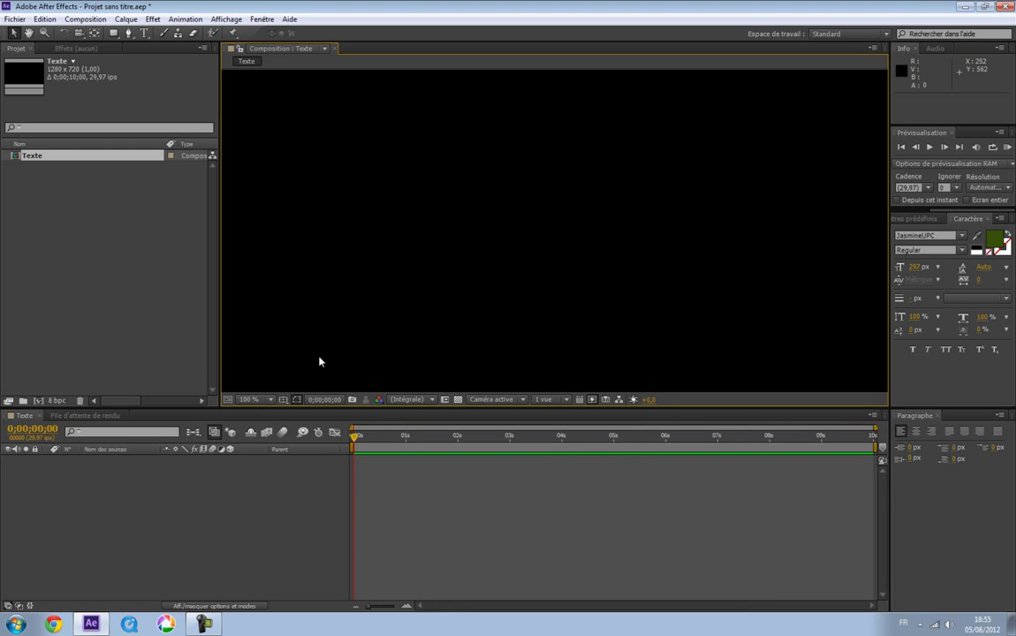
Step: Fit the composition to the viewer and activate the horizontal Text tool
{"action": "left_click", "coordinate": [250, 399]}
{"action": "left_click", "coordinate": [301, 195]}
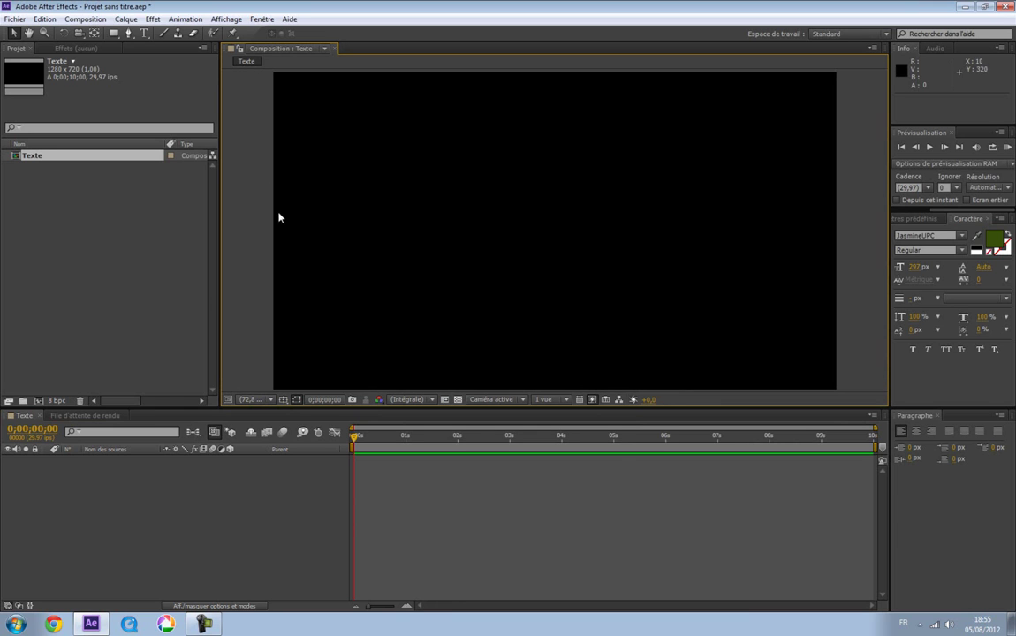
{"action": "left_click", "coordinate": [145, 32]}
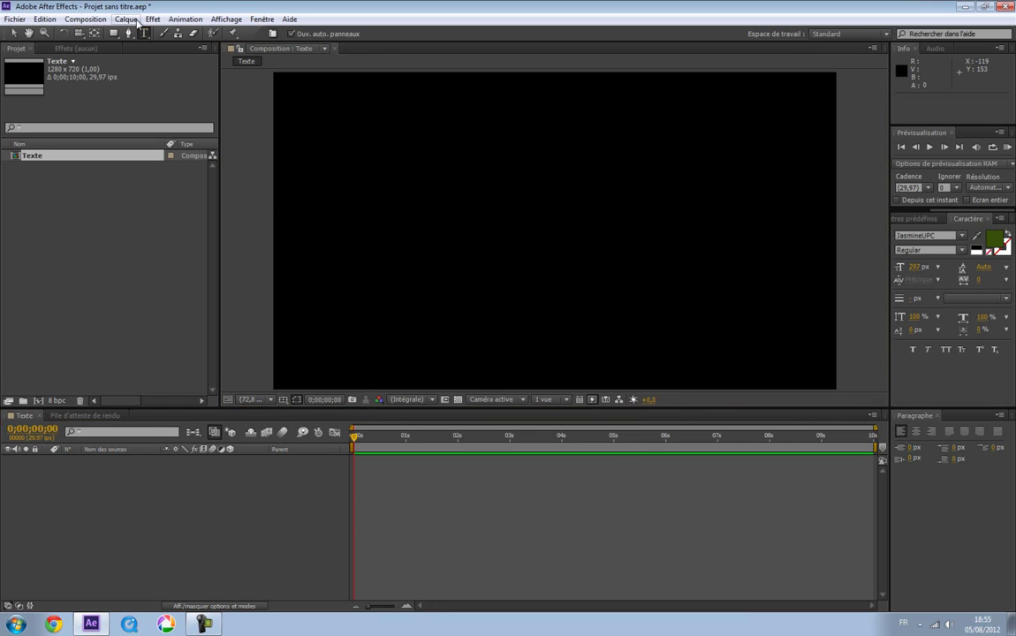
{"action": "left_click", "coordinate": [153, 19]}
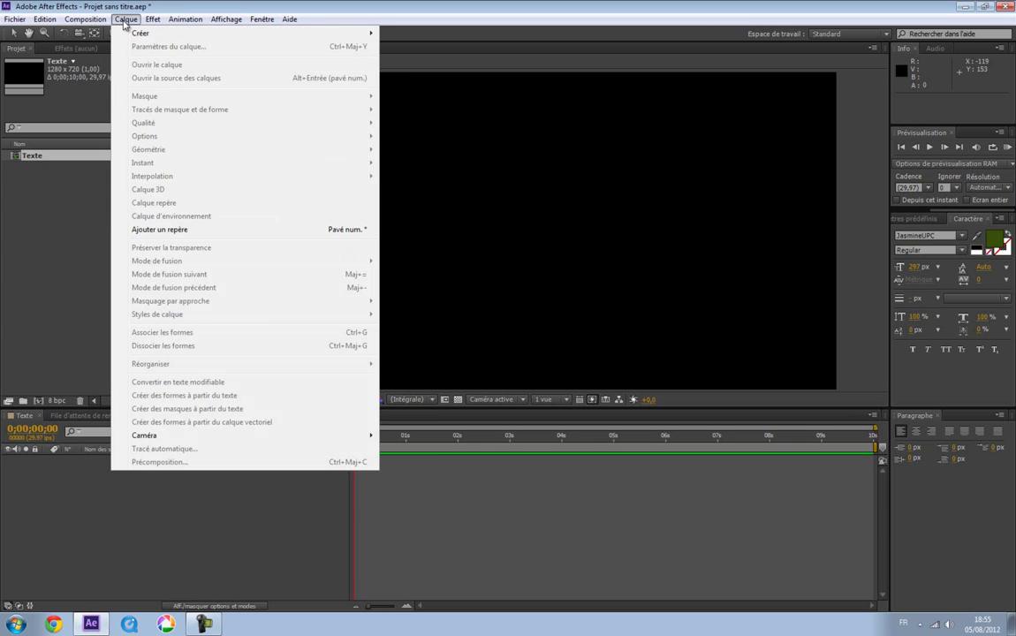
{"action": "left_click", "coordinate": [88, 597]}
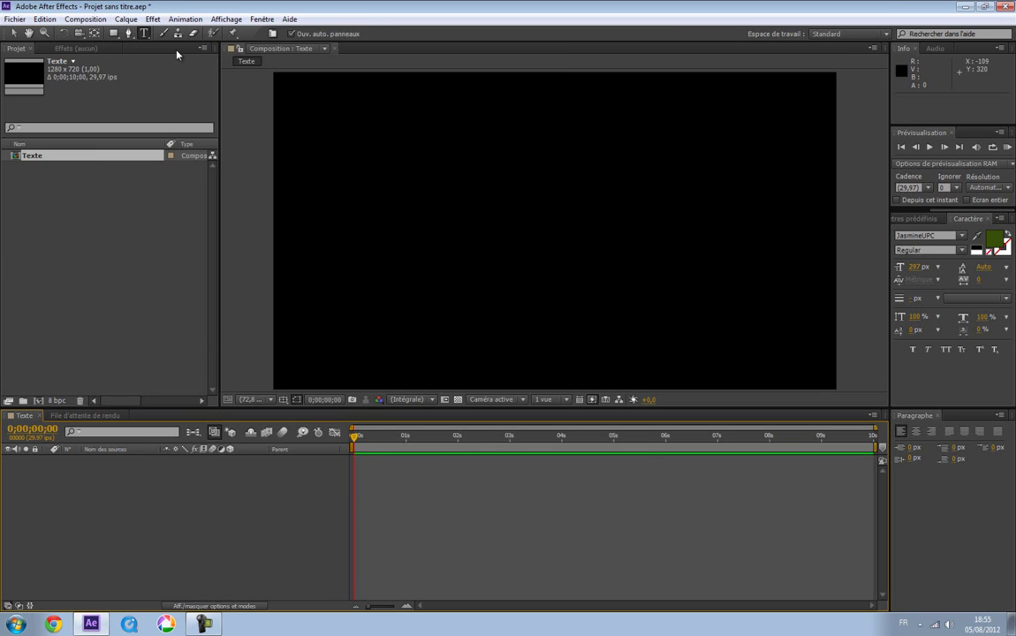
{"action": "key", "text": "ctrl+y"}
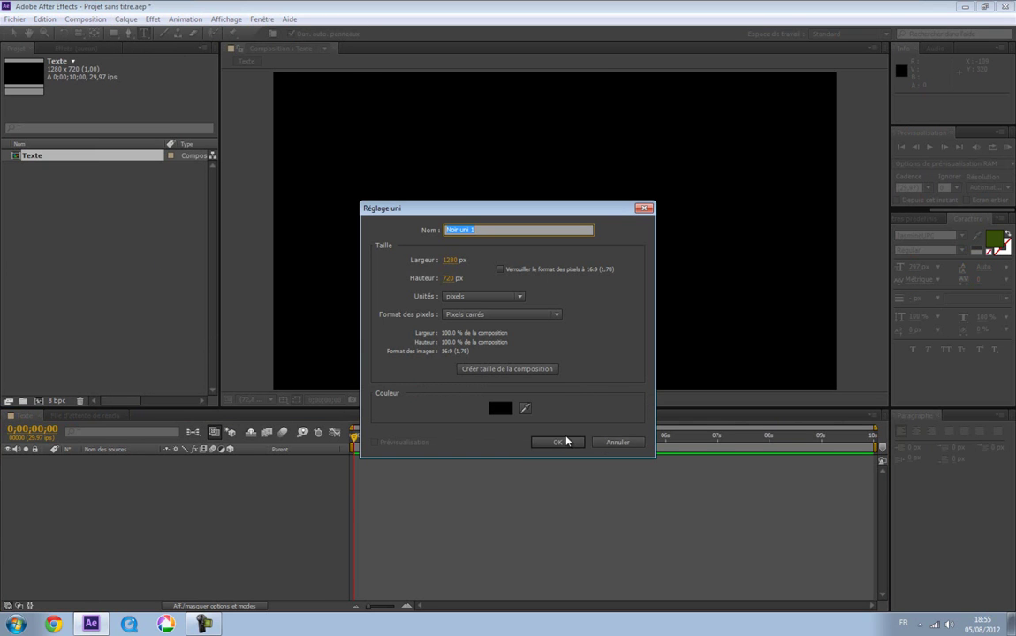
{"action": "left_click", "coordinate": [610, 441]}
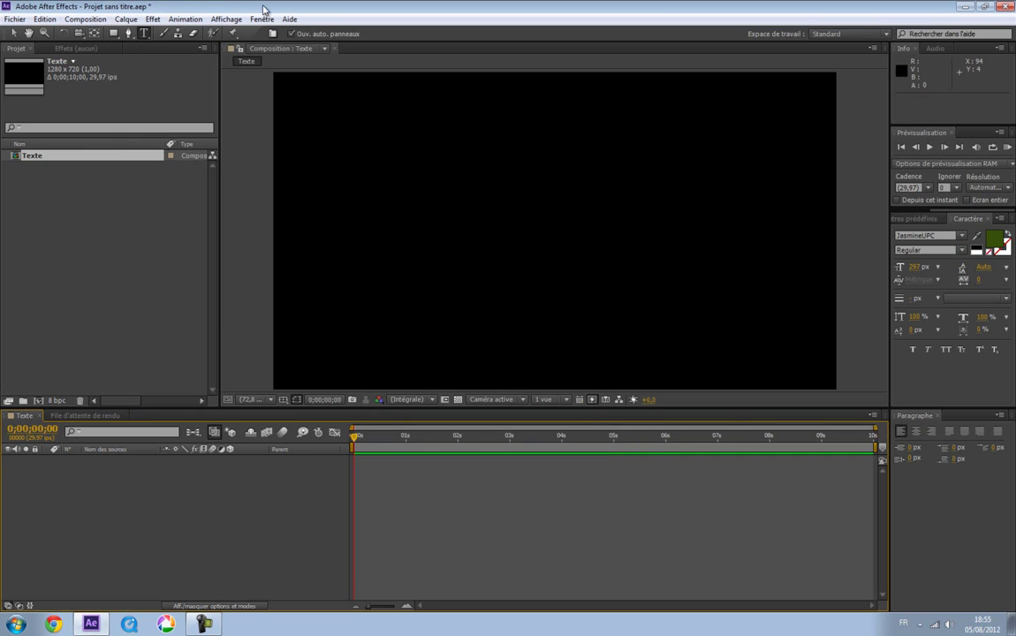
Step: Create a black 1280 x 720 px solid layer named Text 1
{"action": "left_click", "coordinate": [125, 19]}
{"action": "mouse_move", "coordinate": [144, 32]}
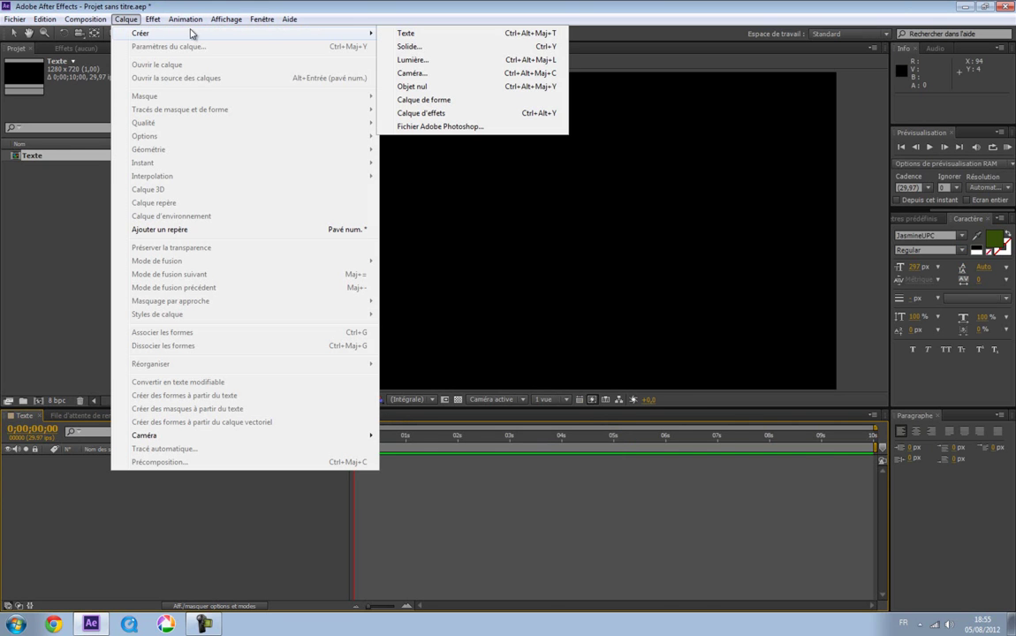
{"action": "left_click", "coordinate": [434, 47]}
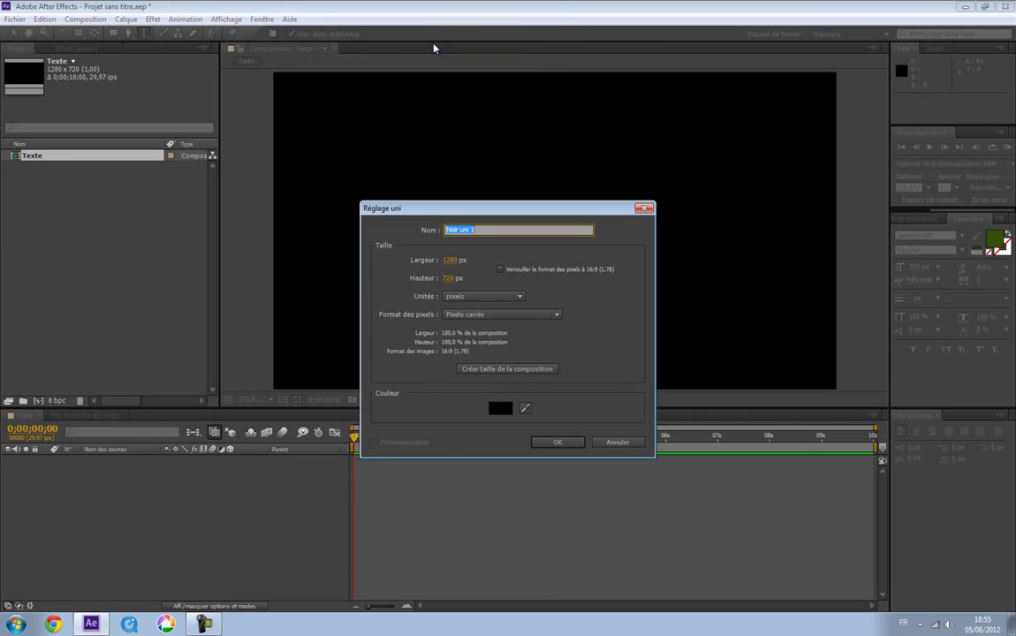
{"action": "type", "text": "Text"}
{"action": "left_click", "coordinate": [554, 443]}
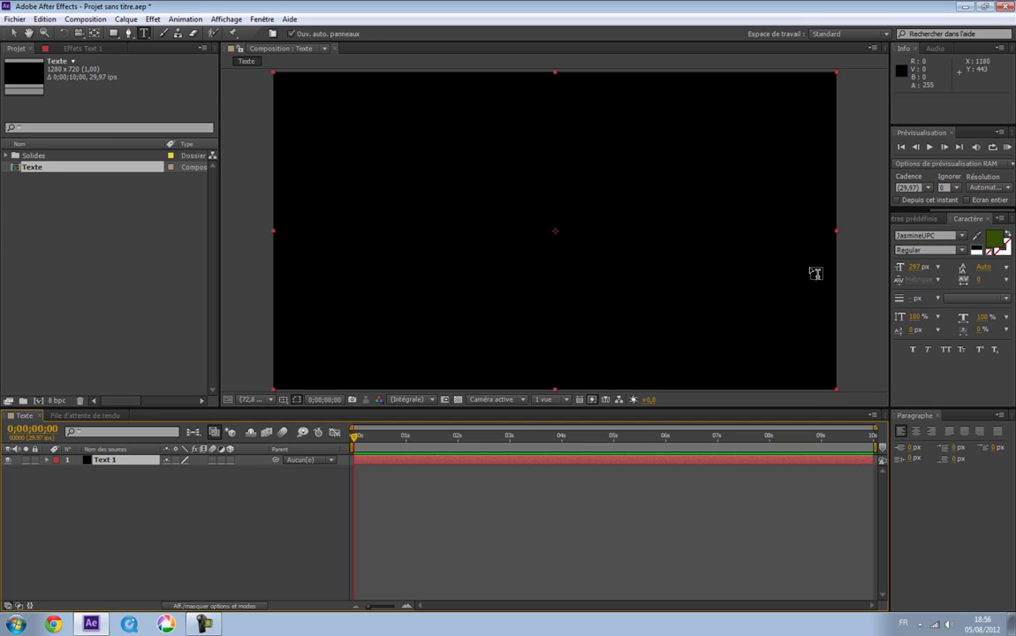
Step: Set the text fill colour to white (FFFFFF)
{"action": "left_click", "coordinate": [994, 237]}
{"action": "left_click_drag", "start_coordinate": [335, 499], "coordinate": [281, 333]}
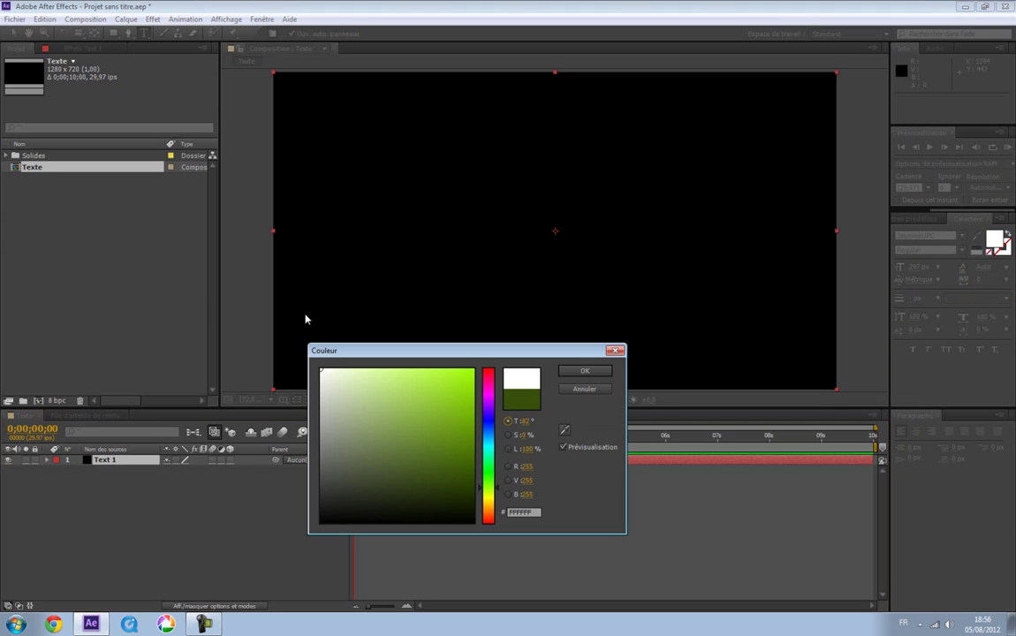
{"action": "left_click", "coordinate": [592, 386]}
Step: Add a text layer reading GFXiFIX in the composition
{"action": "left_click", "coordinate": [435, 265]}
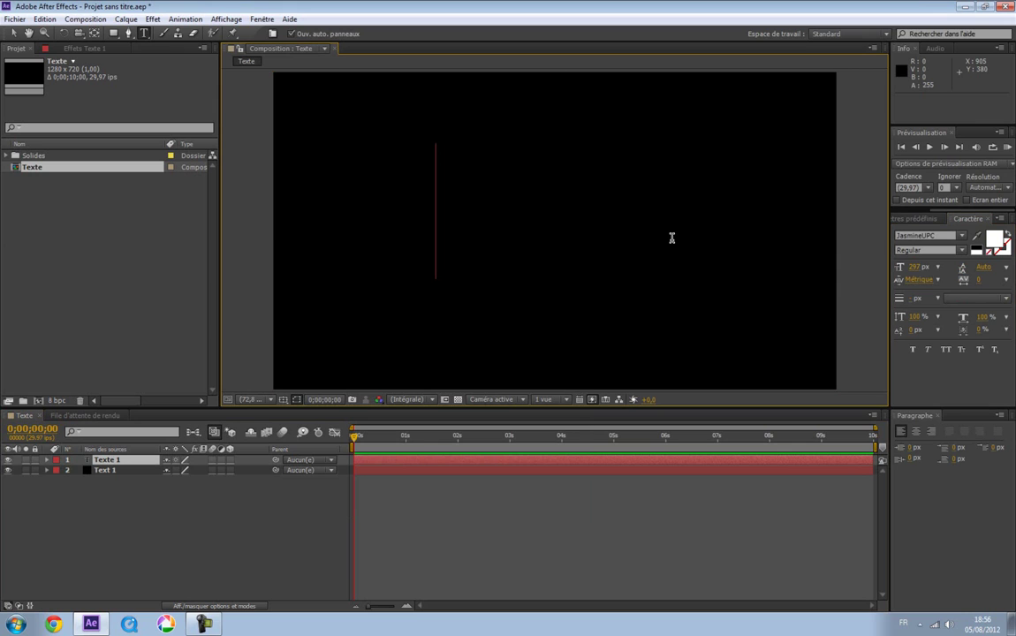
{"action": "type", "text": "G"}
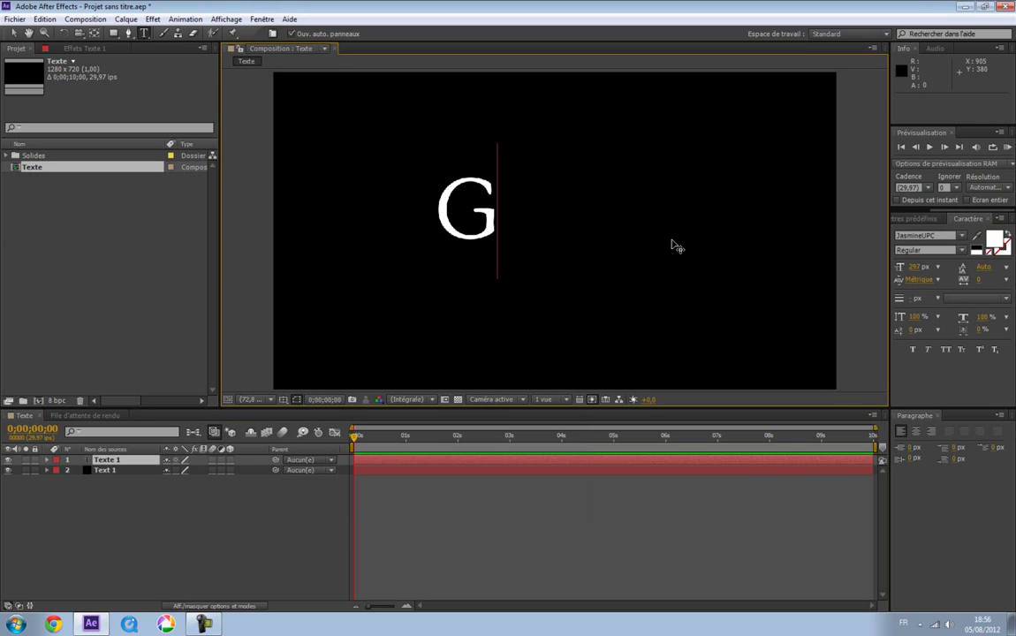
{"action": "type", "text": "FIX"}
{"action": "key", "text": "BackSpace"}
{"action": "key", "text": "BackSpace"}
{"action": "type", "text": "X"}
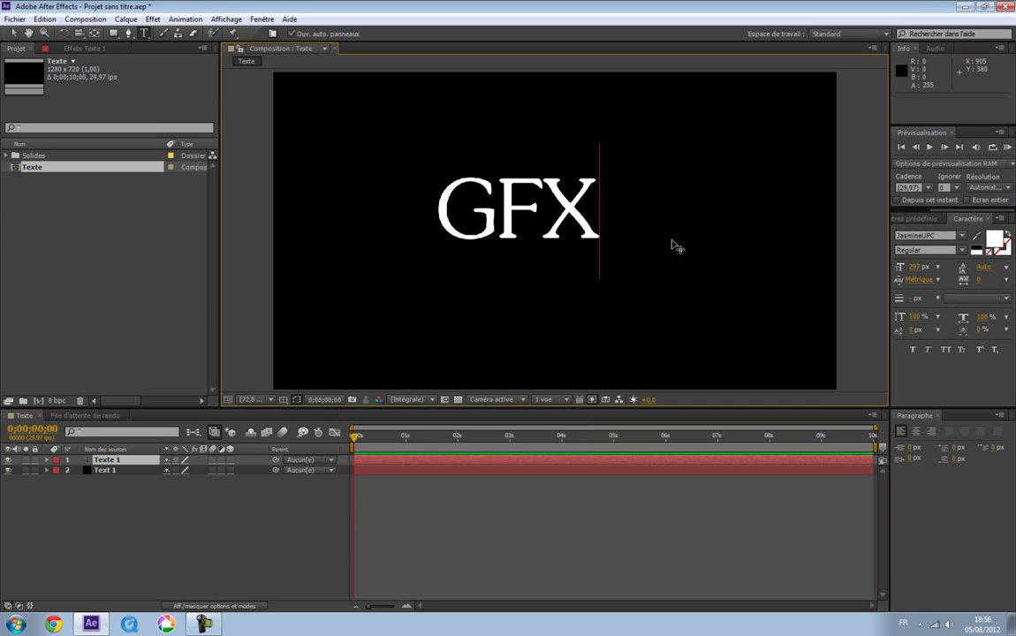
{"action": "type", "text": "iFIX"}
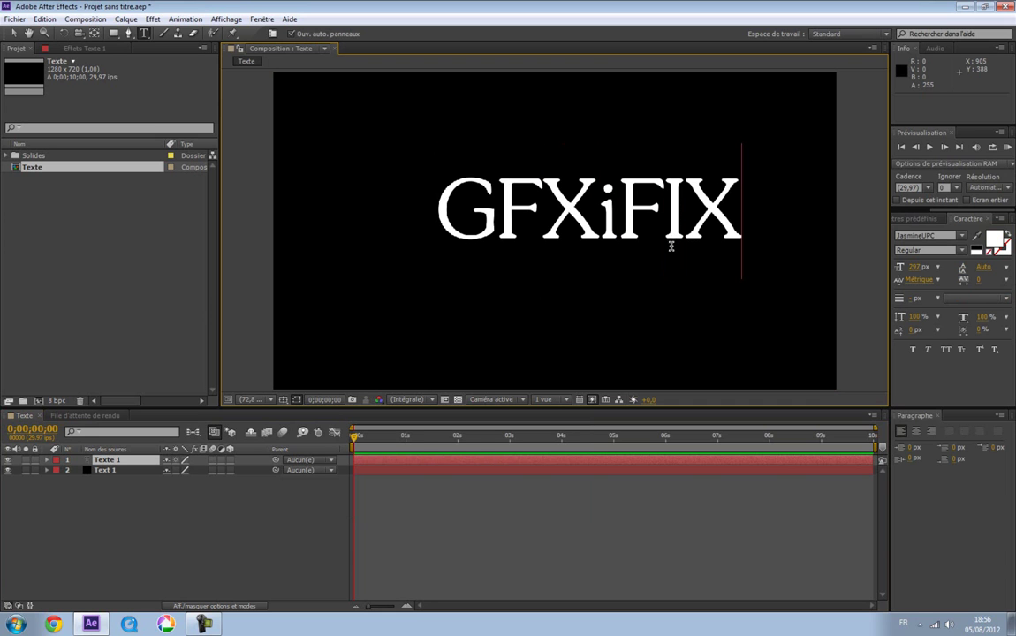
Step: Move the GFXiFIX text close to the middle of the frame, at position about 302, 416
{"action": "left_click_drag", "start_coordinate": [639, 347], "coordinate": [610, 369]}
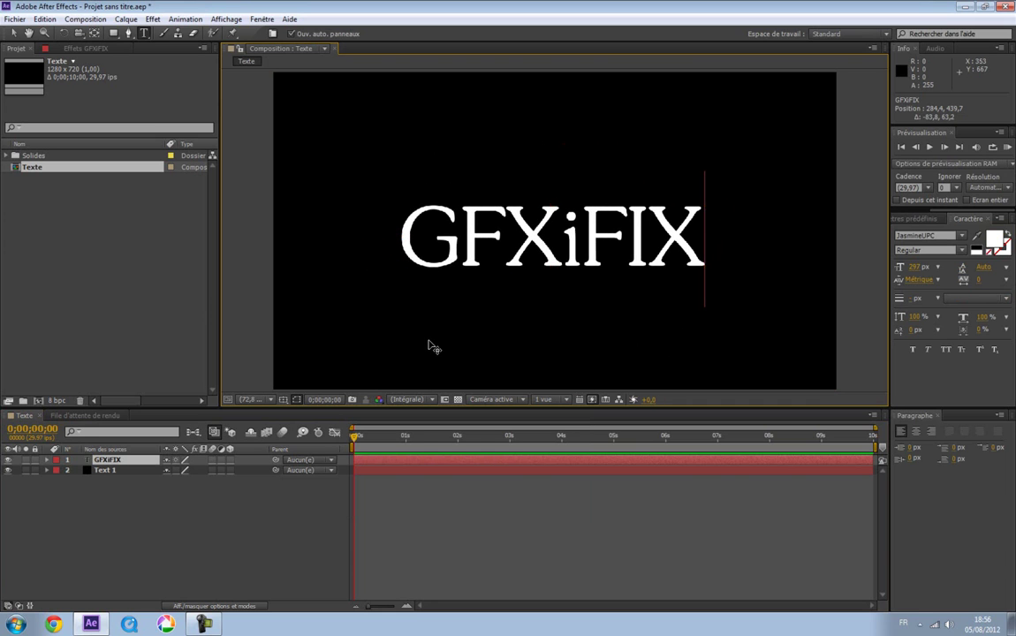
{"action": "left_click", "coordinate": [13, 33]}
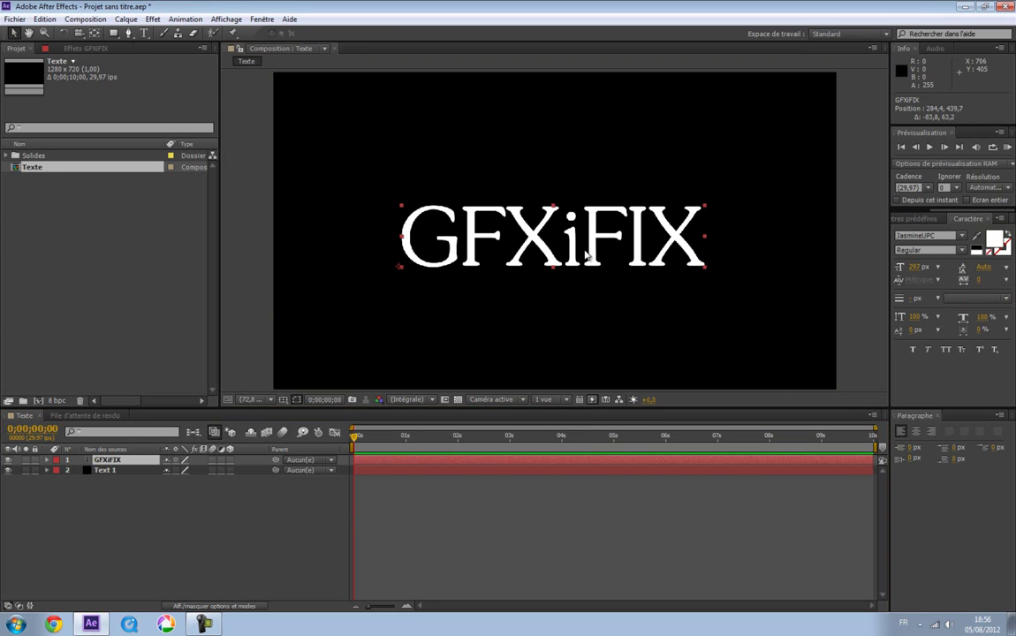
{"action": "left_click_drag", "start_coordinate": [586, 260], "coordinate": [594, 250]}
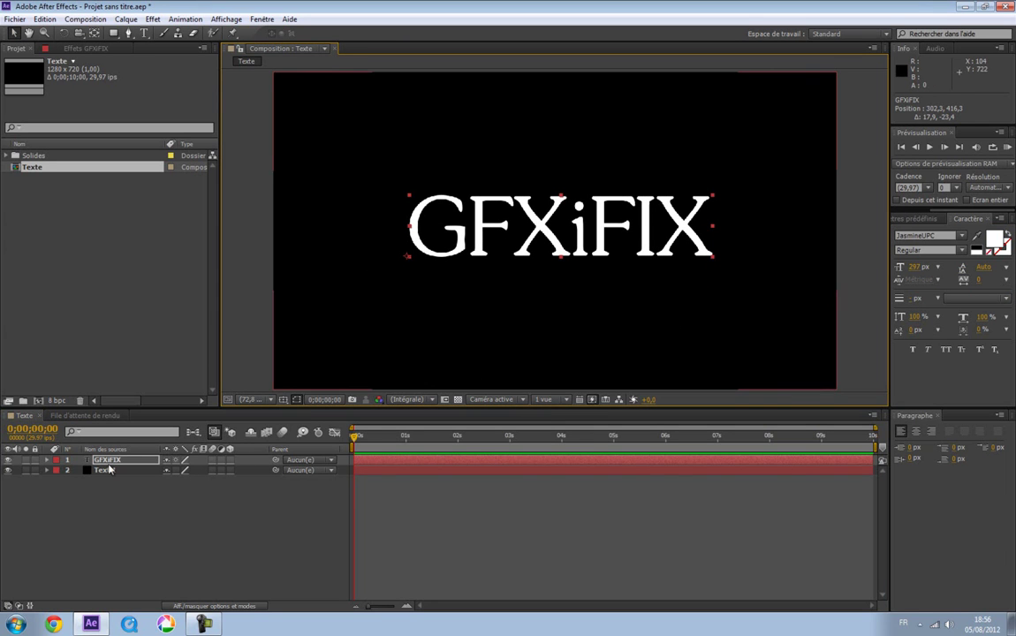
Step: Expand the GFXiFIX layer's transform properties and set its anchor point X value to 351
{"action": "left_click", "coordinate": [47, 460]}
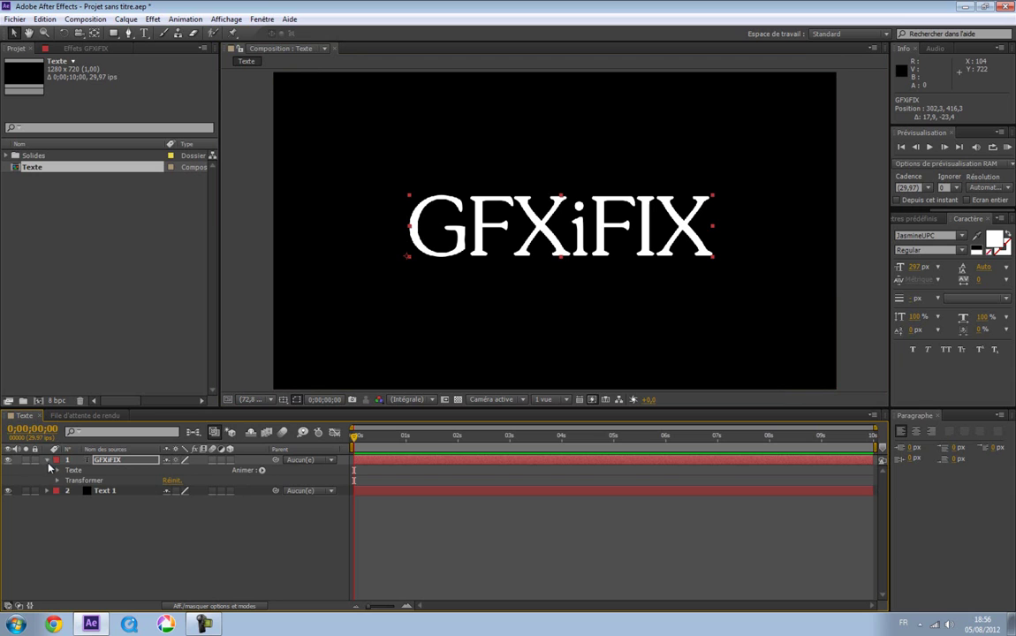
{"action": "left_click", "coordinate": [109, 494], "text": "shift"}
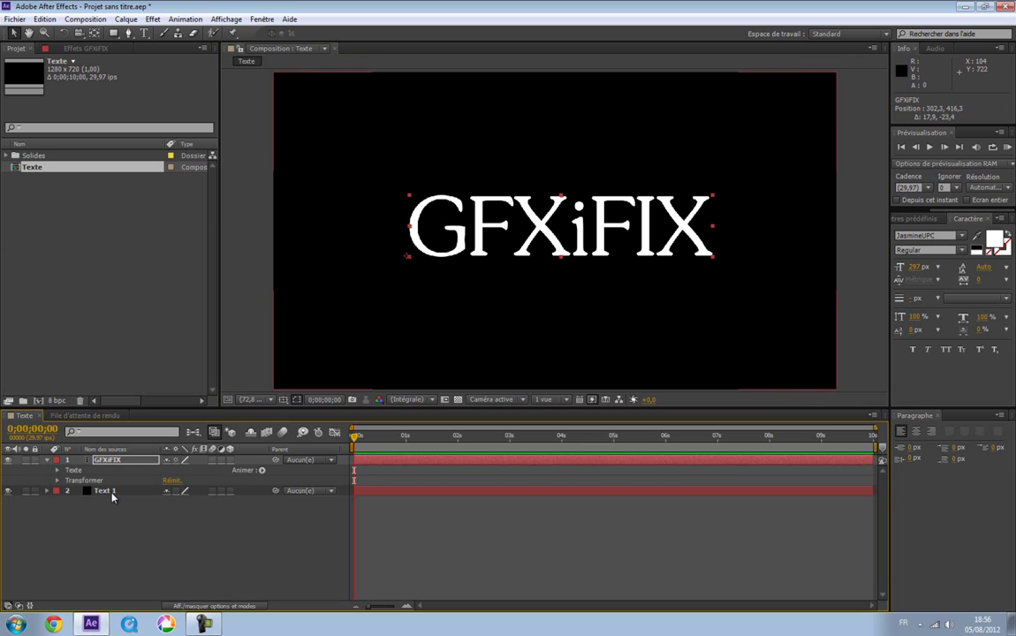
{"action": "left_click", "coordinate": [112, 493]}
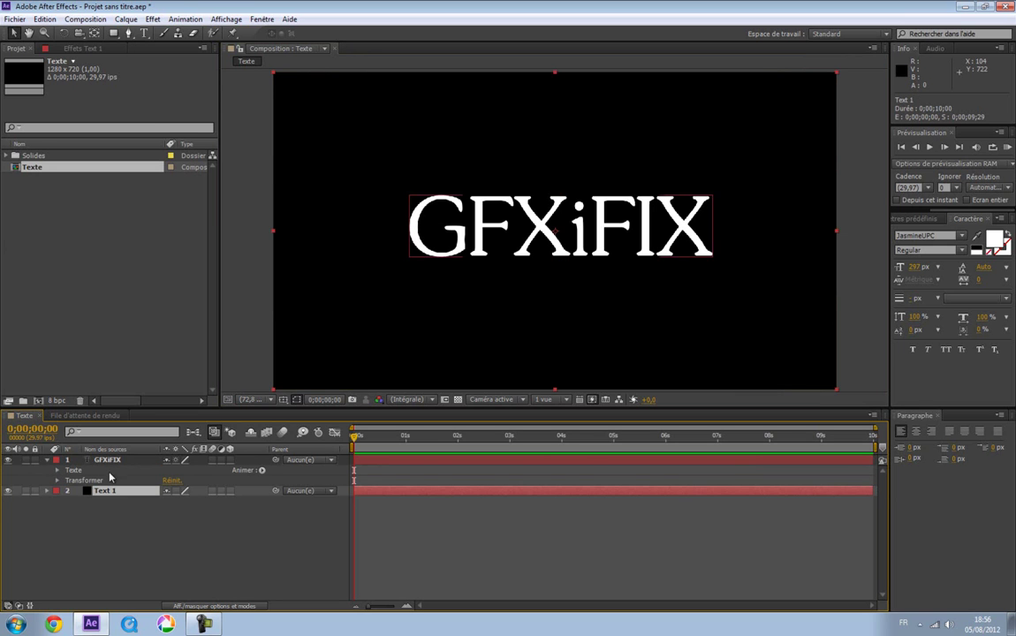
{"action": "left_click", "coordinate": [104, 461]}
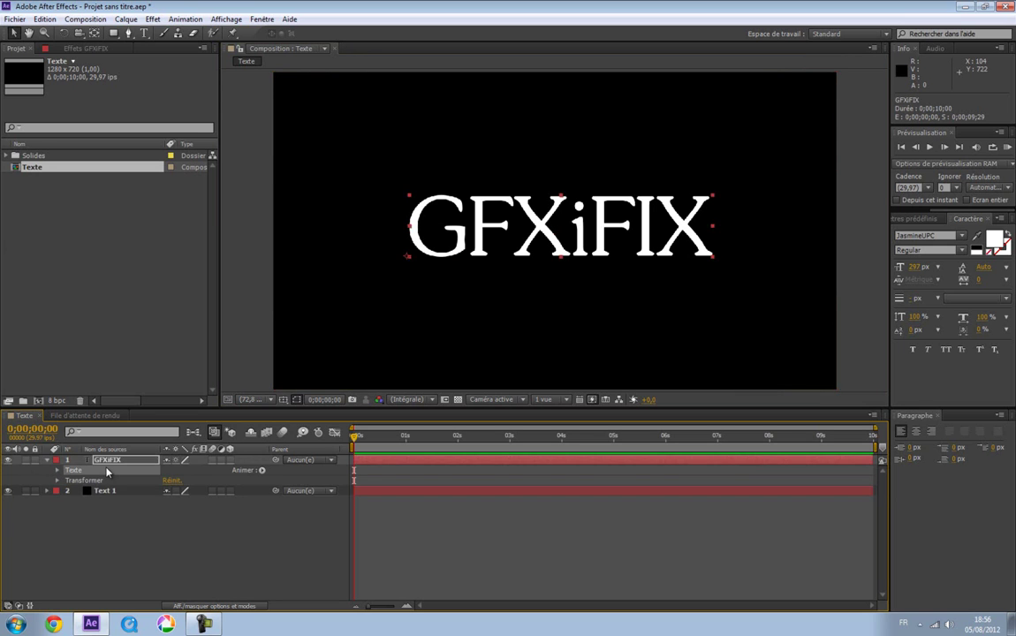
{"action": "left_click", "coordinate": [57, 479]}
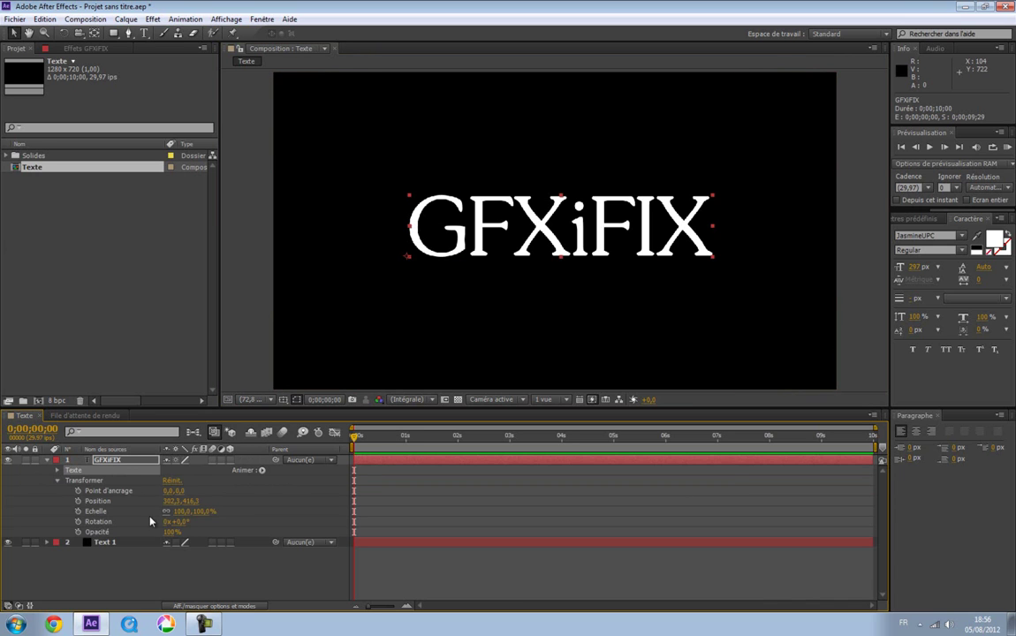
{"action": "left_click_drag", "start_coordinate": [168, 492], "coordinate": [380, 492]}
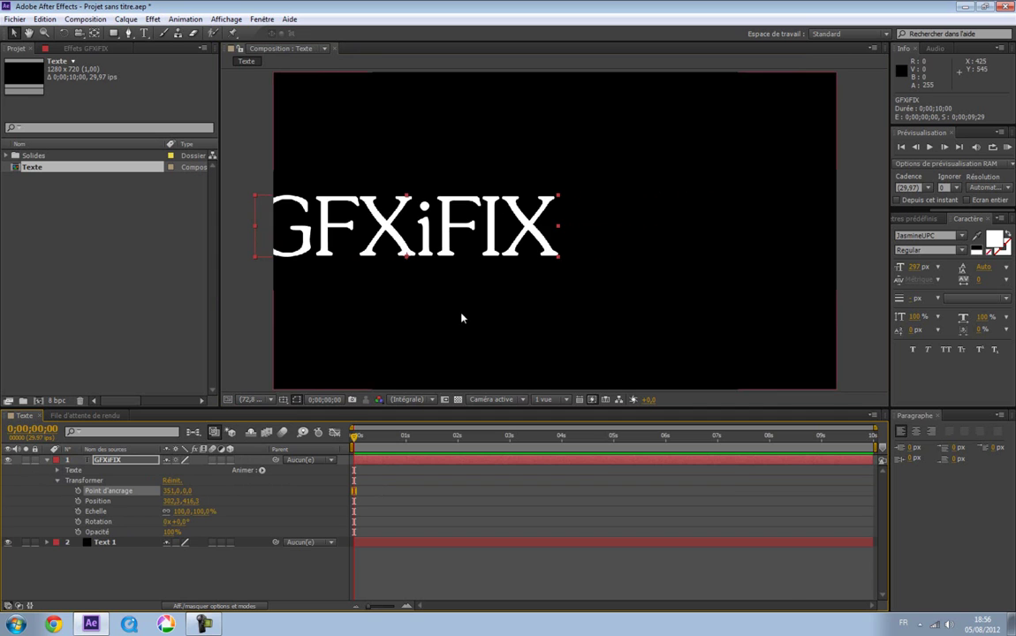
Step: Set the GFXiFIX layer's anchor point Y value to -65 so the anchor sits at mid-height of the letters
{"action": "scroll", "coordinate": [413, 280], "scroll_direction": "up", "scroll_amount": 5}
{"action": "scroll", "coordinate": [353, 138], "scroll_direction": "down", "scroll_amount": 2}
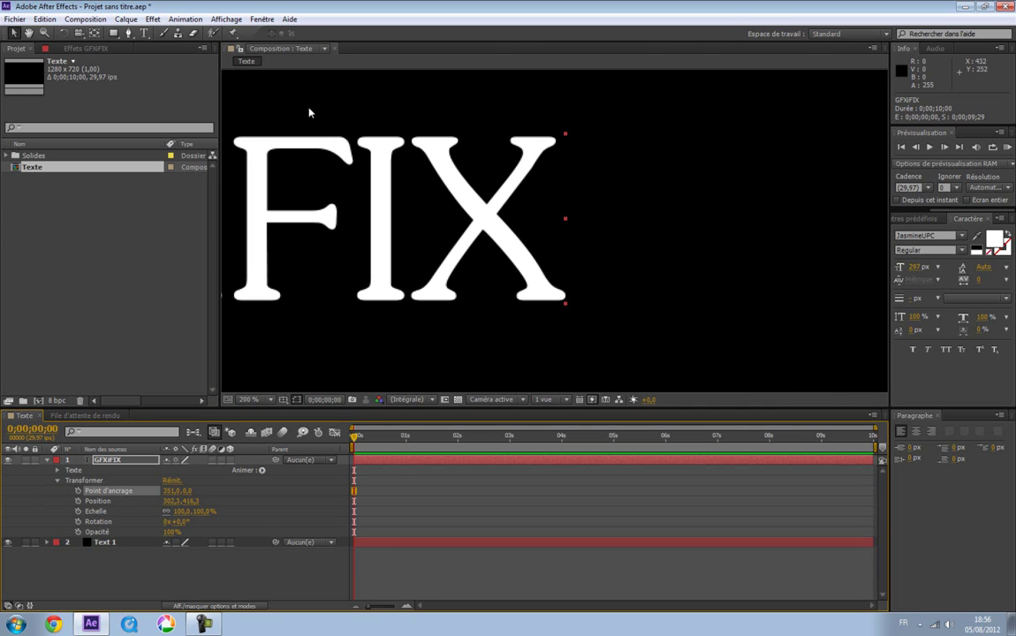
{"action": "key", "text": "h"}
{"action": "left_click_drag", "start_coordinate": [355, 161], "coordinate": [654, 131]}
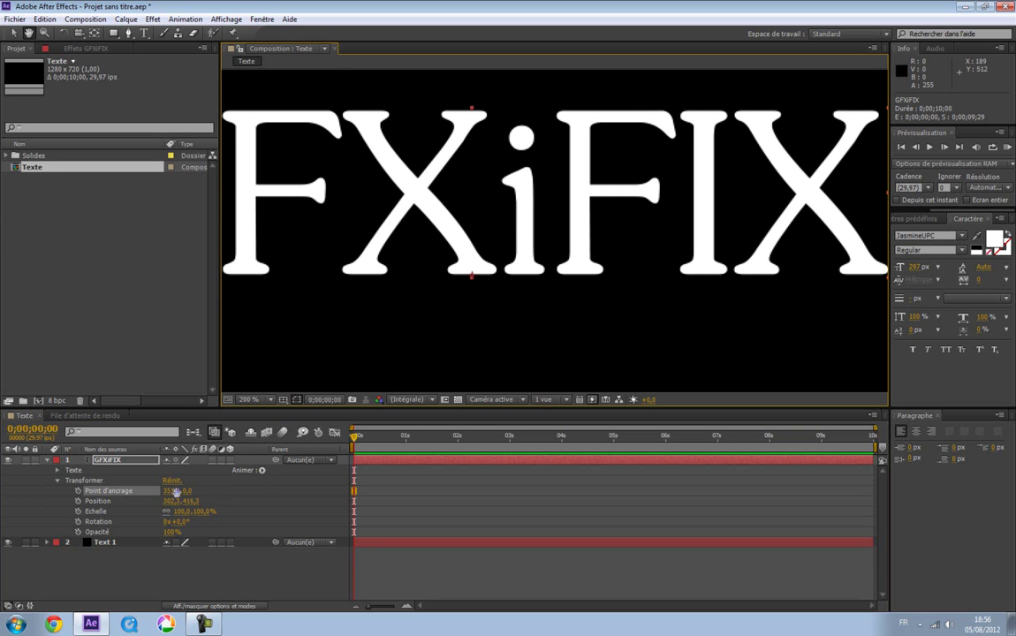
{"action": "left_click", "coordinate": [15, 34]}
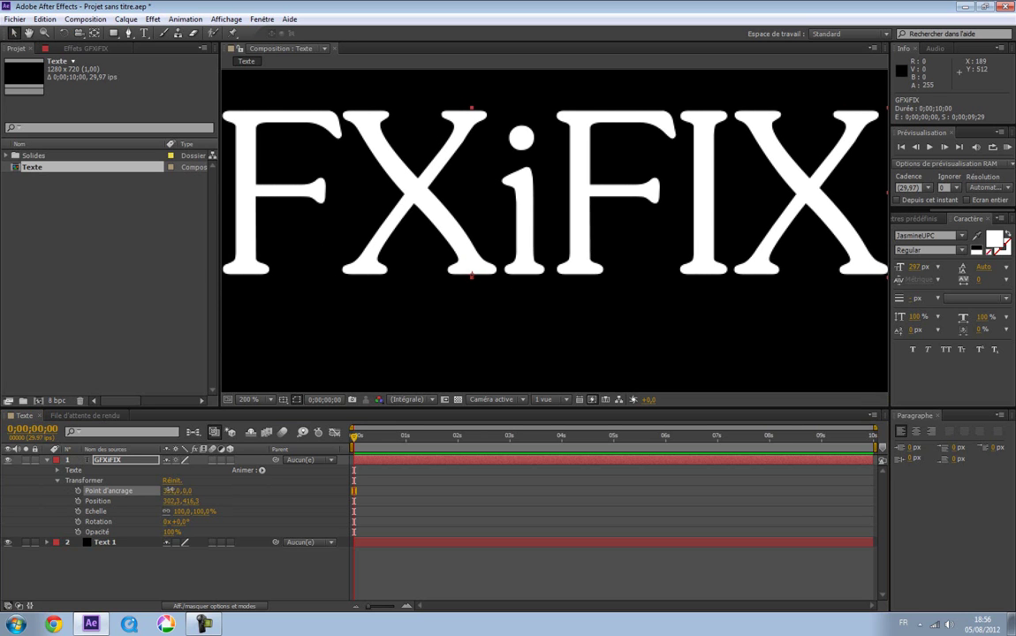
{"action": "left_click_drag", "start_coordinate": [167, 491], "coordinate": [128, 501]}
{"action": "scroll", "coordinate": [471, 269], "scroll_direction": "down", "scroll_amount": 2}
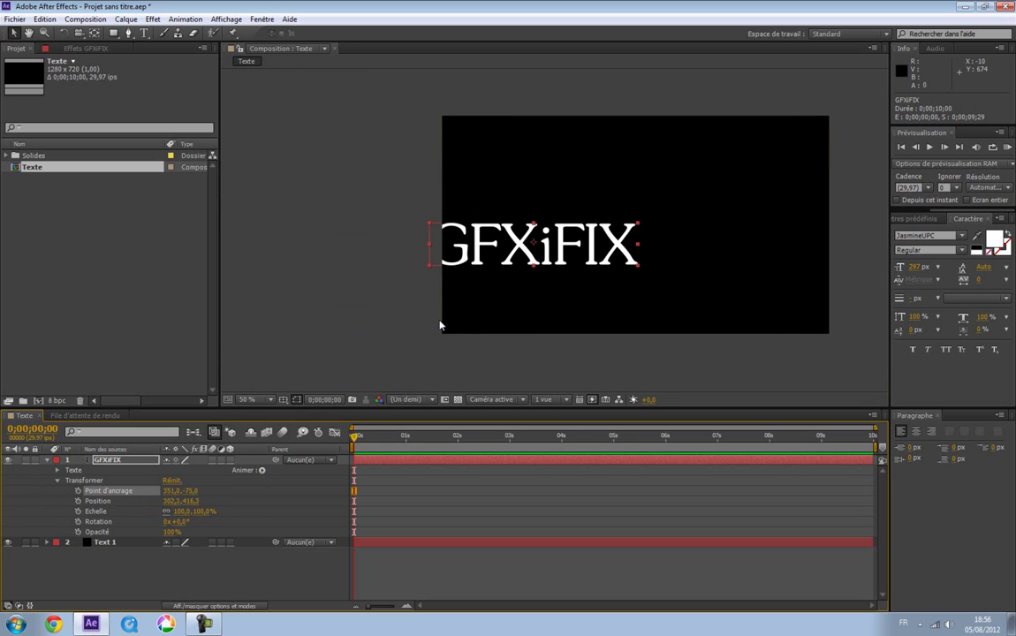
{"action": "left_click_drag", "start_coordinate": [189, 490], "coordinate": [201, 491]}
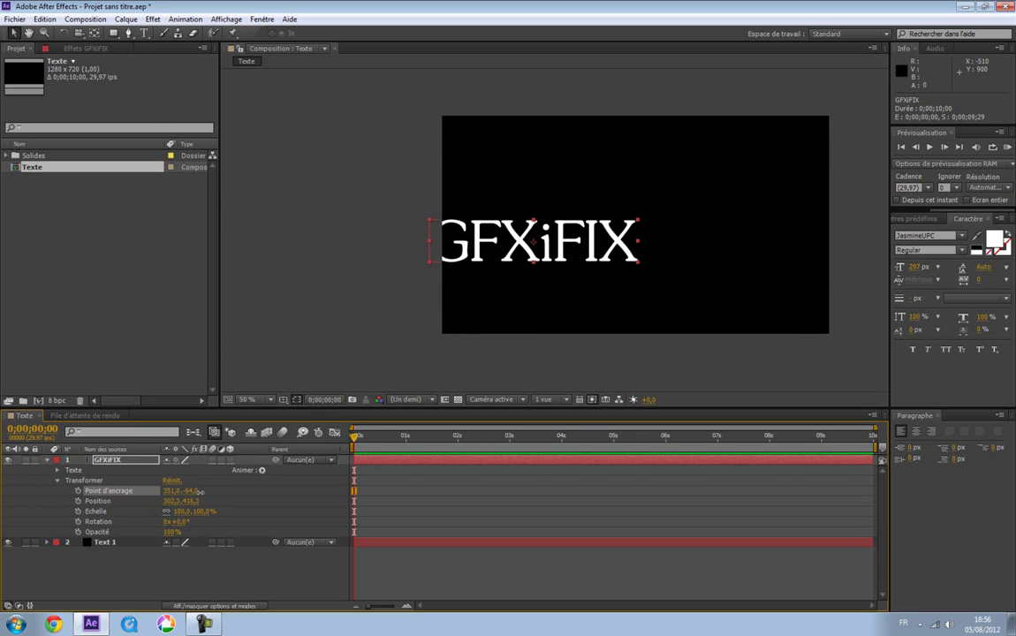
Step: Move the GFXiFIX text back inside the frame, to position about 554, 410, and fit the whole composition in view
{"action": "scroll", "coordinate": [420, 187], "scroll_direction": "up", "scroll_amount": 2}
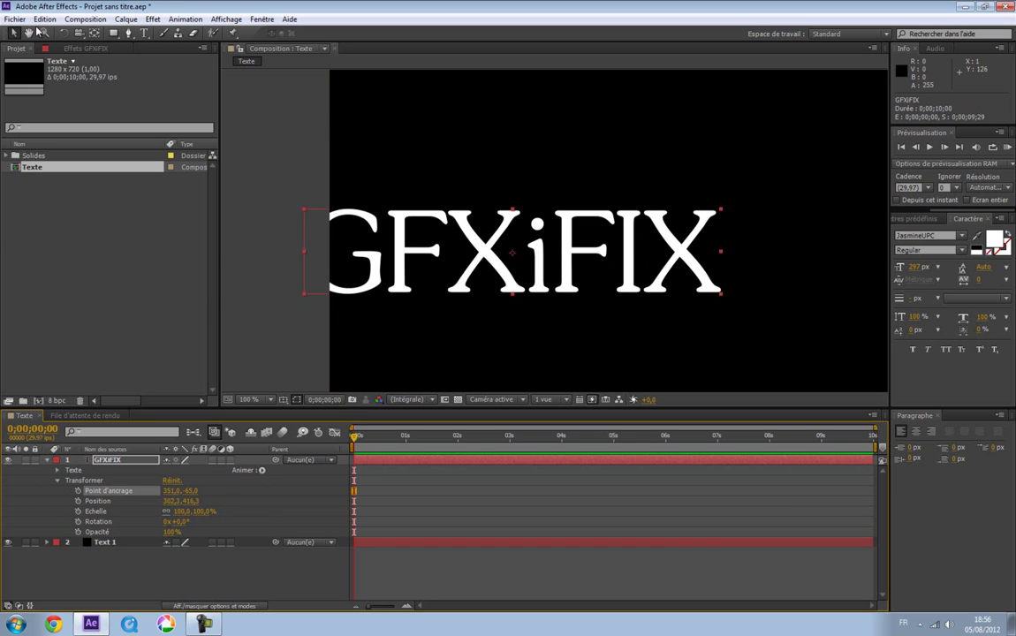
{"action": "left_click_drag", "start_coordinate": [552, 251], "coordinate": [703, 247]}
{"action": "key", "text": "h"}
{"action": "left_click", "coordinate": [252, 399]}
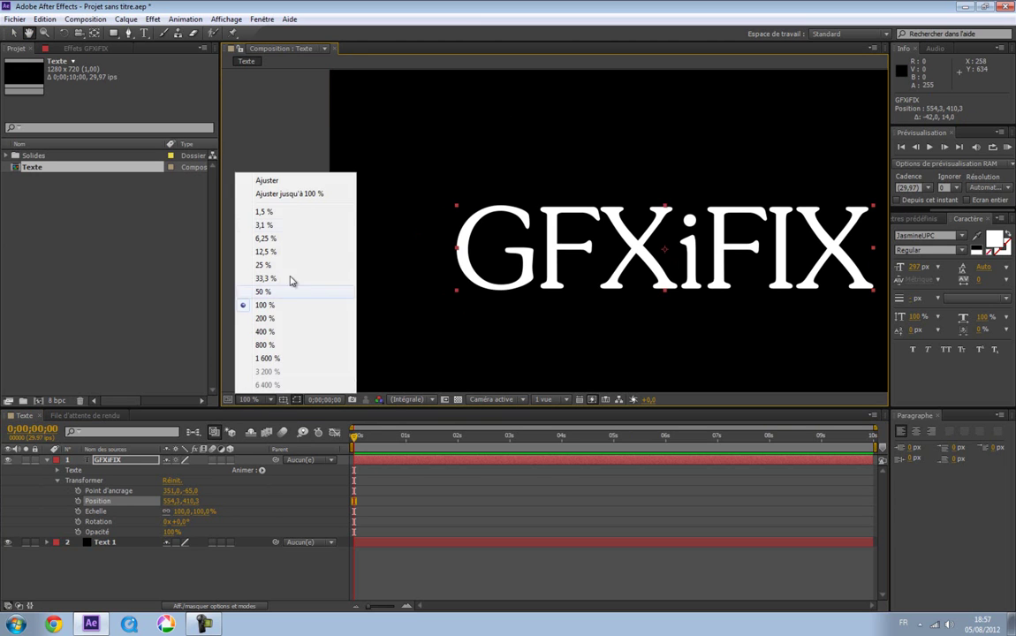
{"action": "left_click", "coordinate": [273, 182]}
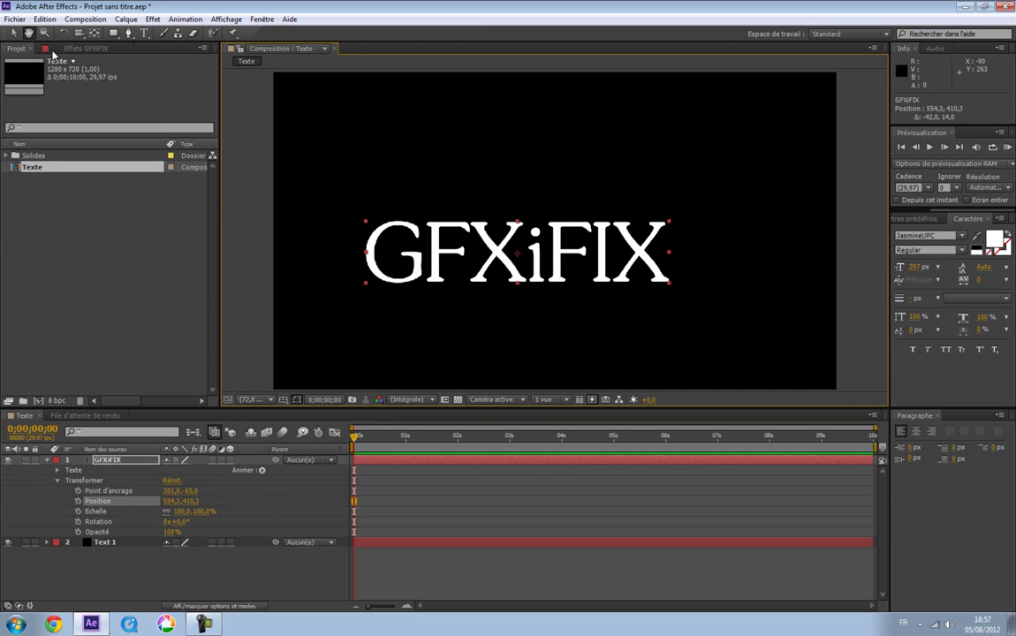
Step: Display the Titre/Action sécurisés guides over the composition to reveal the centre of the frame
{"action": "left_click", "coordinate": [282, 400]}
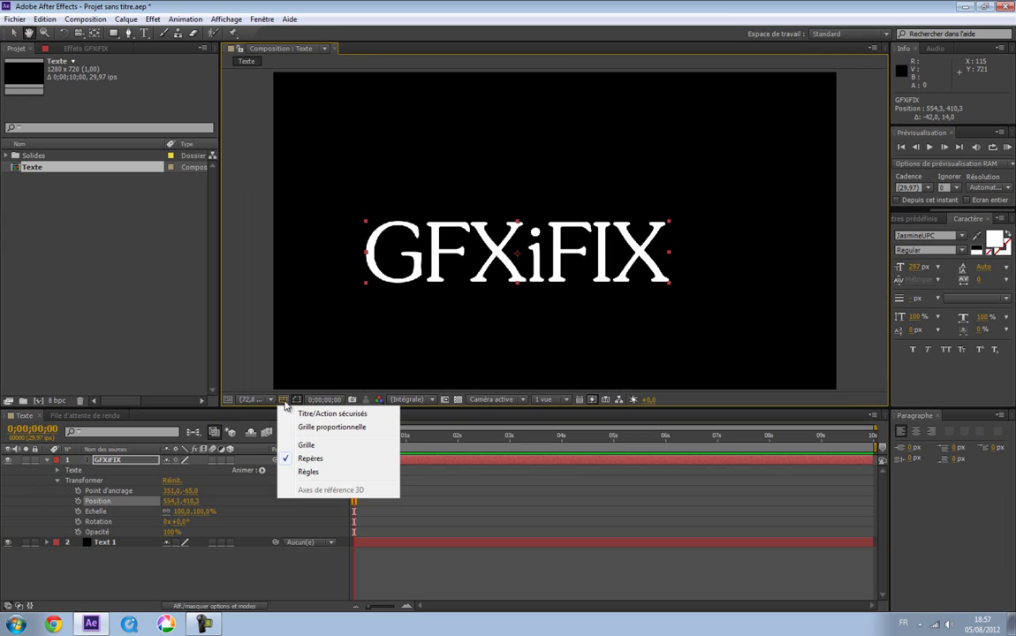
{"action": "left_click", "coordinate": [286, 403]}
{"action": "left_click", "coordinate": [285, 401]}
{"action": "left_click", "coordinate": [305, 415]}
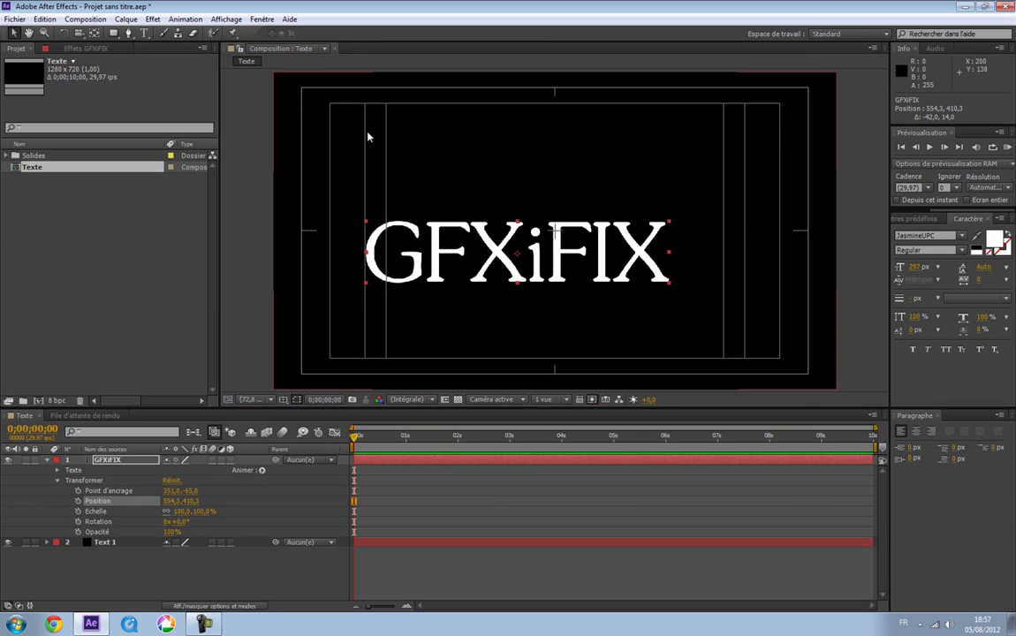
Step: Move the GFXiFIX text so its anchor point sits on the guides' centre cross, at position 640, 360
{"action": "key", "text": "period"}
{"action": "key", "text": "period"}
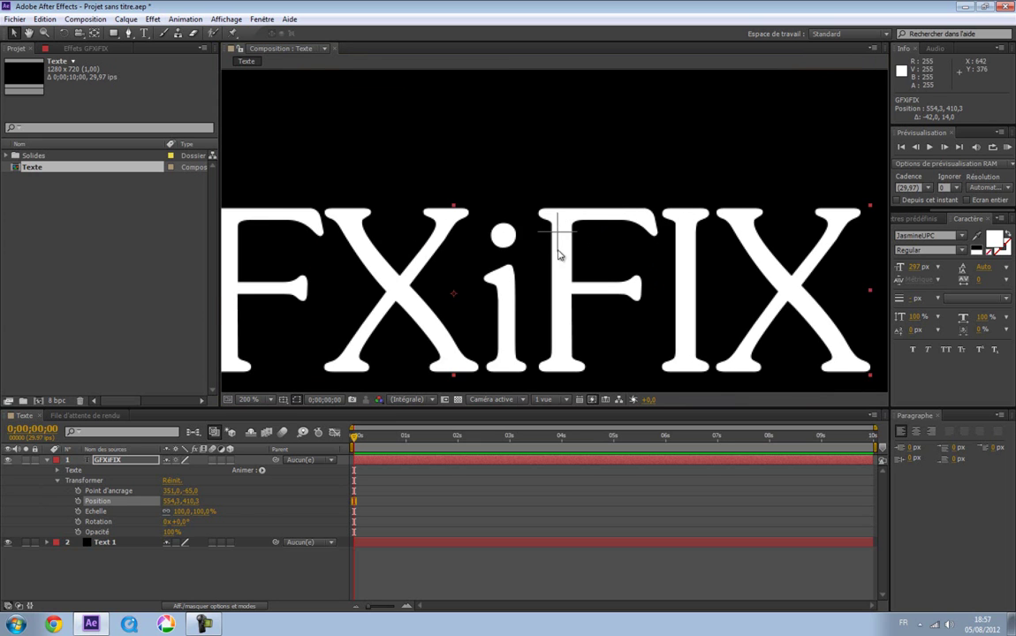
{"action": "key", "text": "period"}
{"action": "left_click_drag", "start_coordinate": [627, 256], "coordinate": [843, 145]}
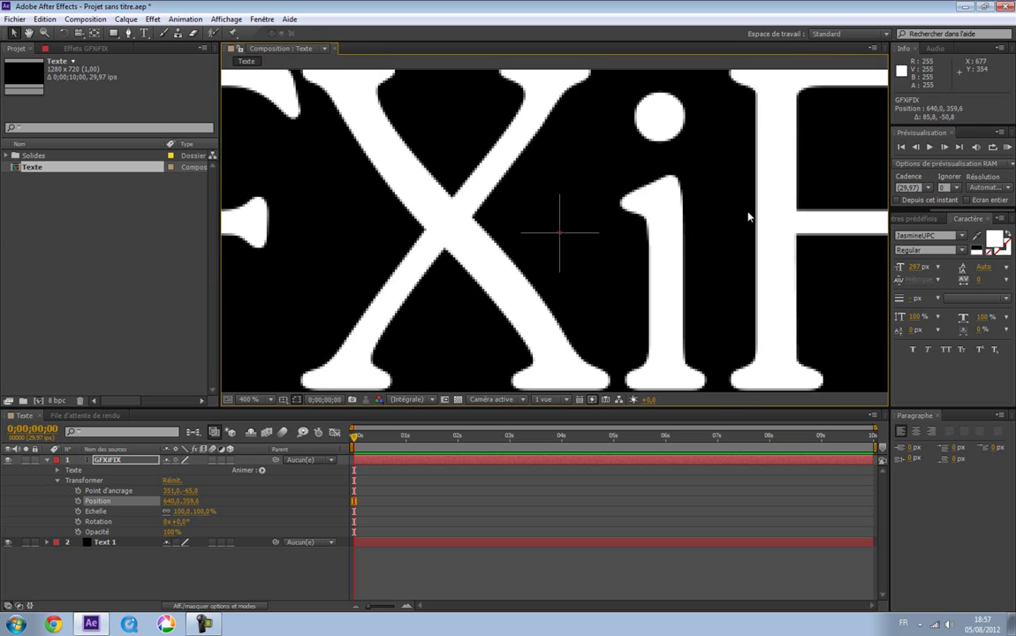
{"action": "key", "text": "period"}
{"action": "key", "text": "period"}
{"action": "left_click_drag", "start_coordinate": [706, 225], "coordinate": [705, 229]}
{"action": "key", "text": "comma"}
{"action": "key", "text": "comma"}
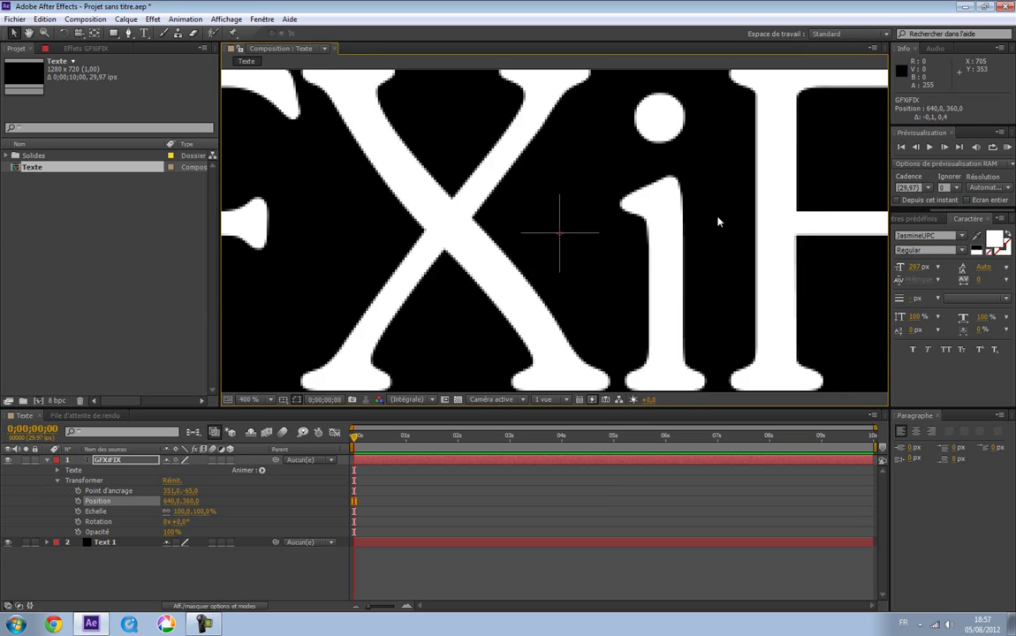
{"action": "key", "text": "alt+slash"}
{"action": "key", "text": "slash"}
{"action": "key", "text": "comma"}
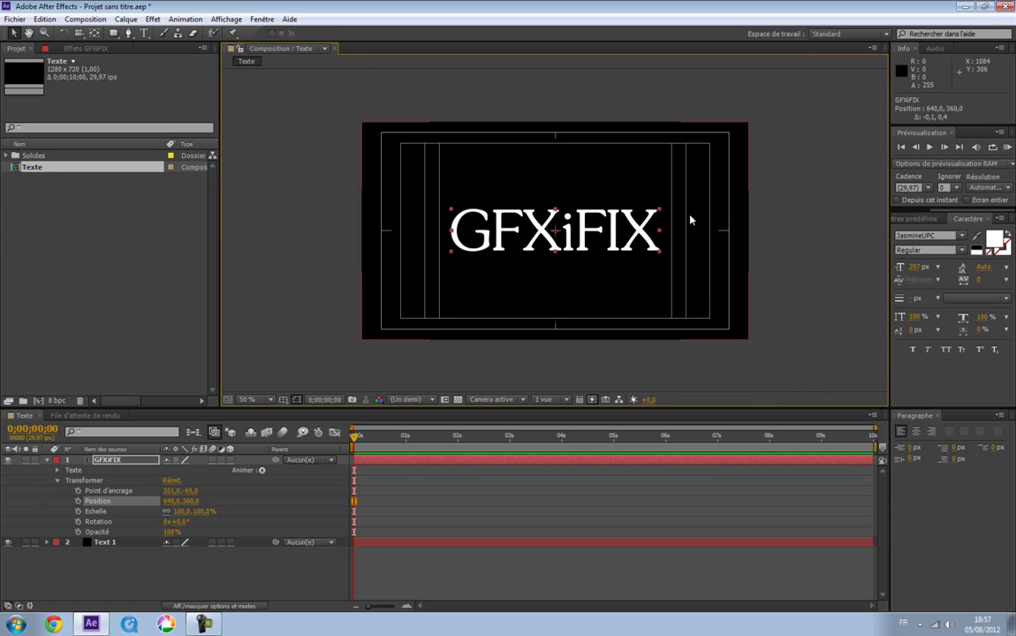
Step: Hide the Titre/Action sécurisés guides and collapse the GFXiFIX layer's properties
{"action": "left_click", "coordinate": [296, 399]}
{"action": "left_click", "coordinate": [291, 410]}
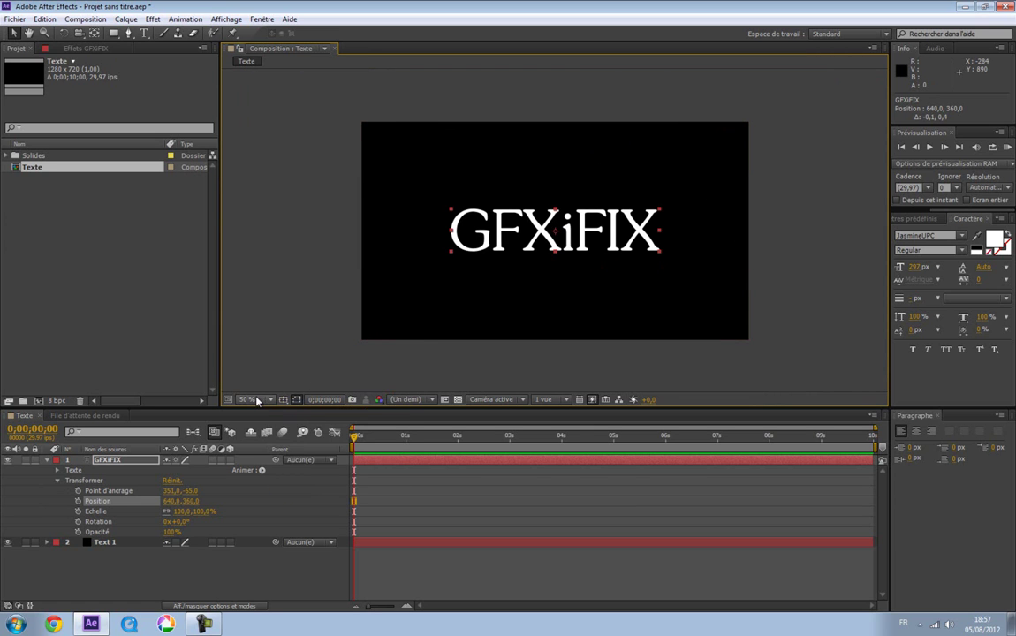
{"action": "left_click", "coordinate": [265, 399]}
{"action": "left_click", "coordinate": [307, 205]}
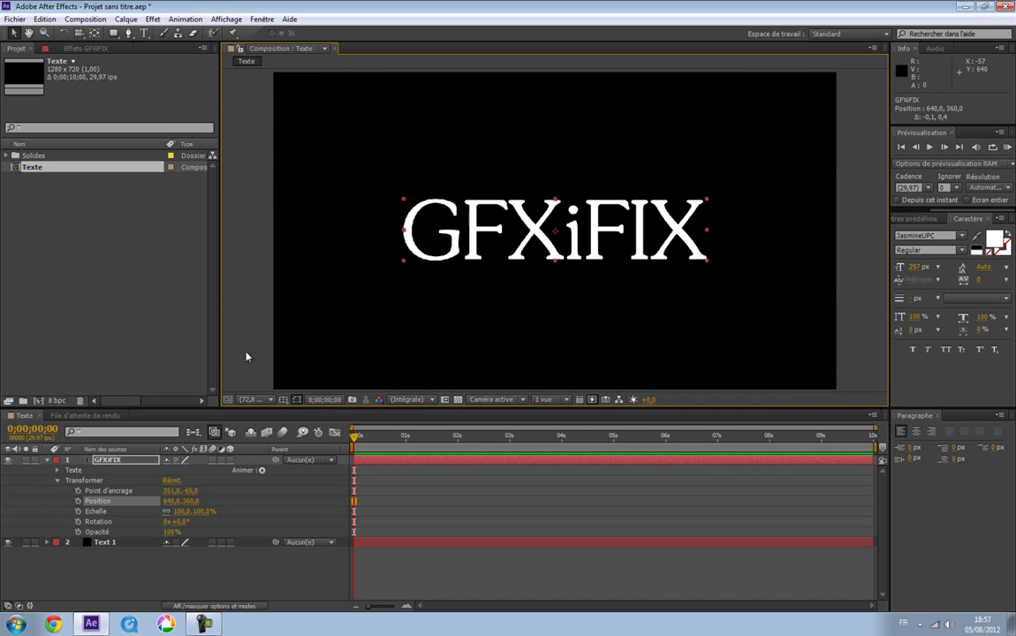
{"action": "left_click", "coordinate": [47, 460]}
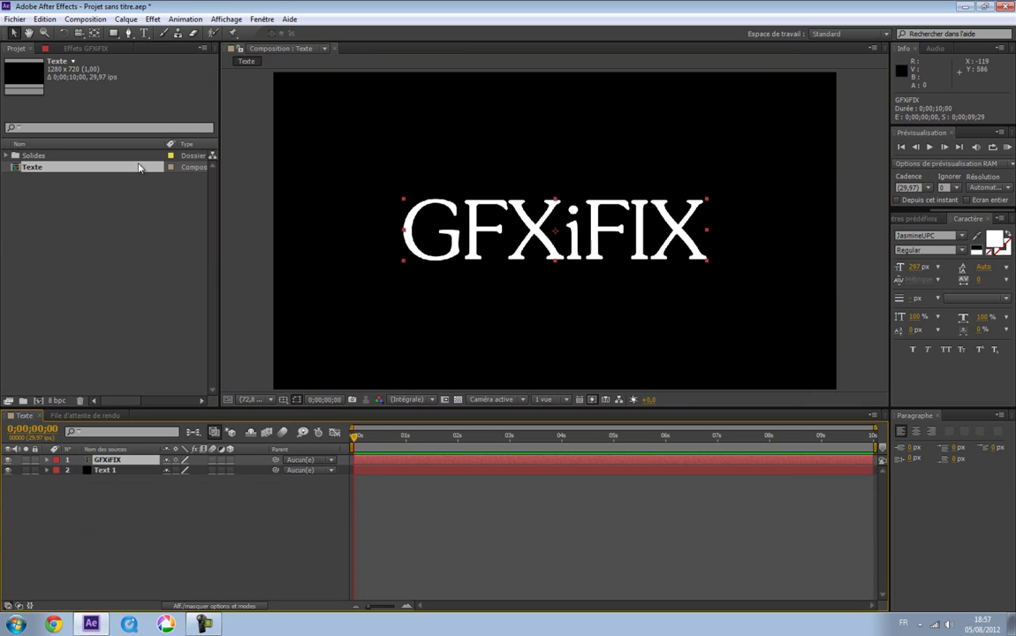
Step: Apply the Simulation effect Eclat to the GFXiFIX layer with its effect settings shown
{"action": "left_click", "coordinate": [85, 48]}
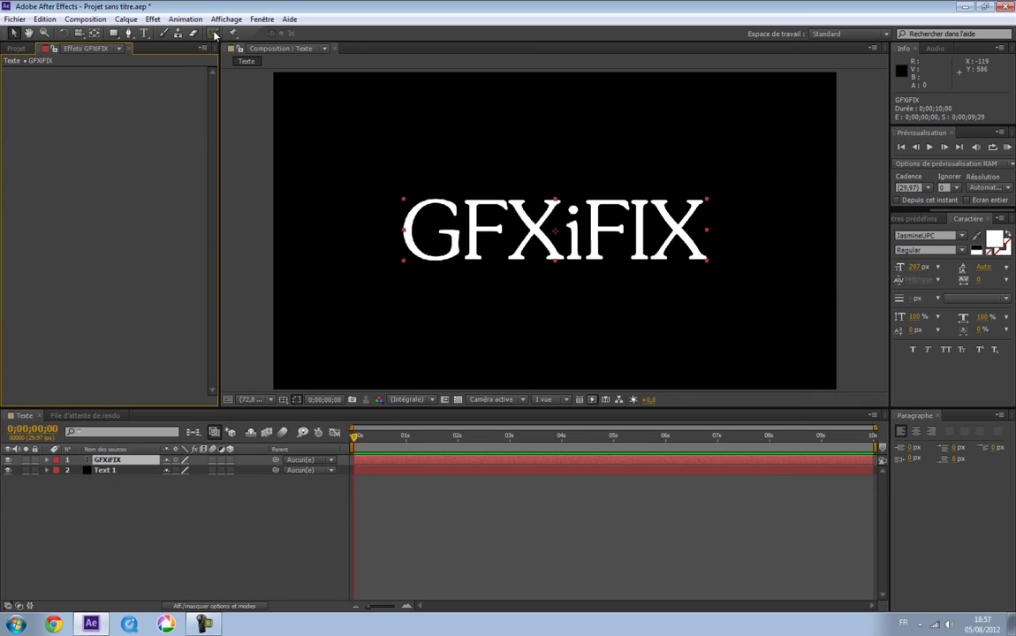
{"action": "left_click", "coordinate": [154, 20]}
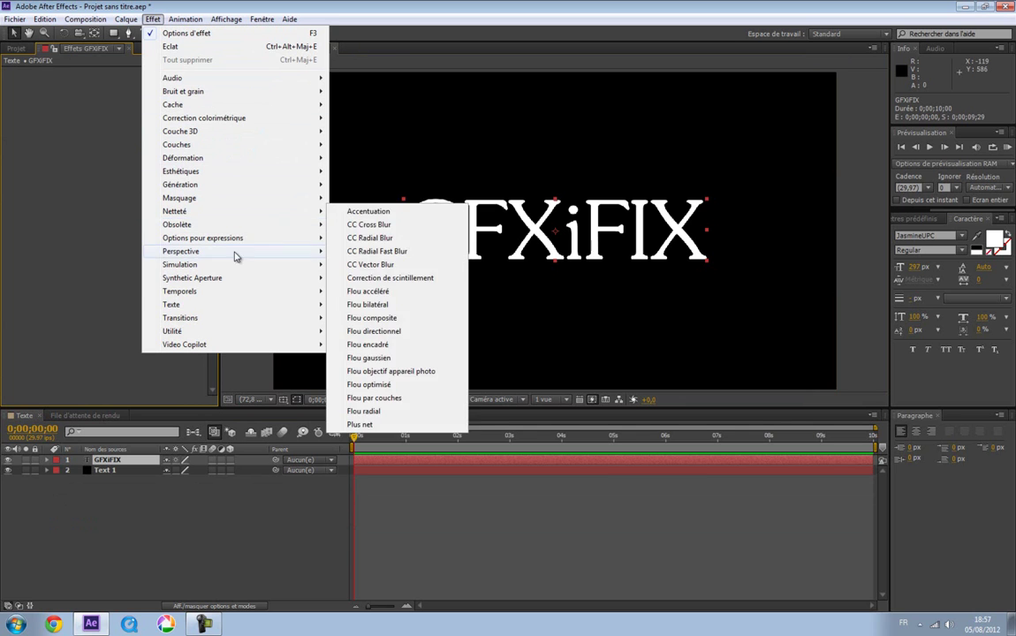
{"action": "mouse_move", "coordinate": [306, 264]}
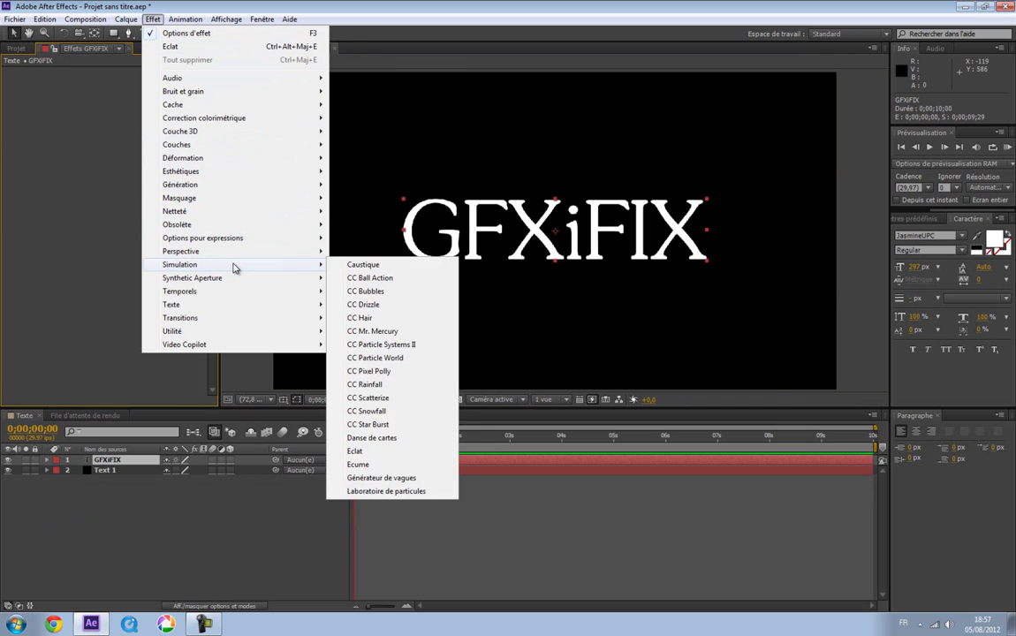
{"action": "left_click", "coordinate": [354, 452]}
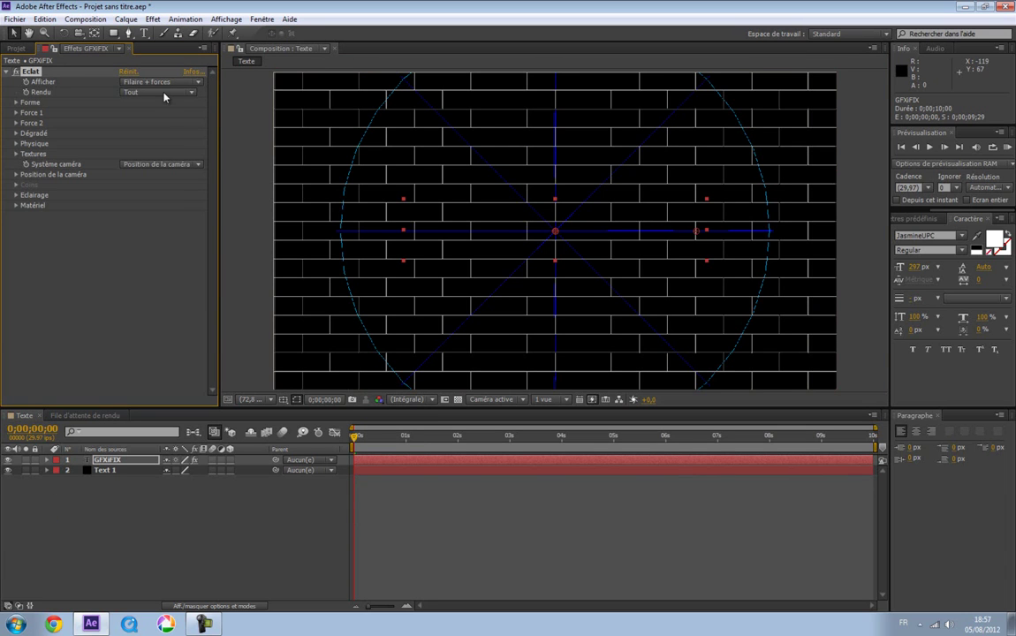
Step: Set the Eclat effect's Afficher option to Rendu and preview the shattering over the first few frames
{"action": "left_click", "coordinate": [135, 92]}
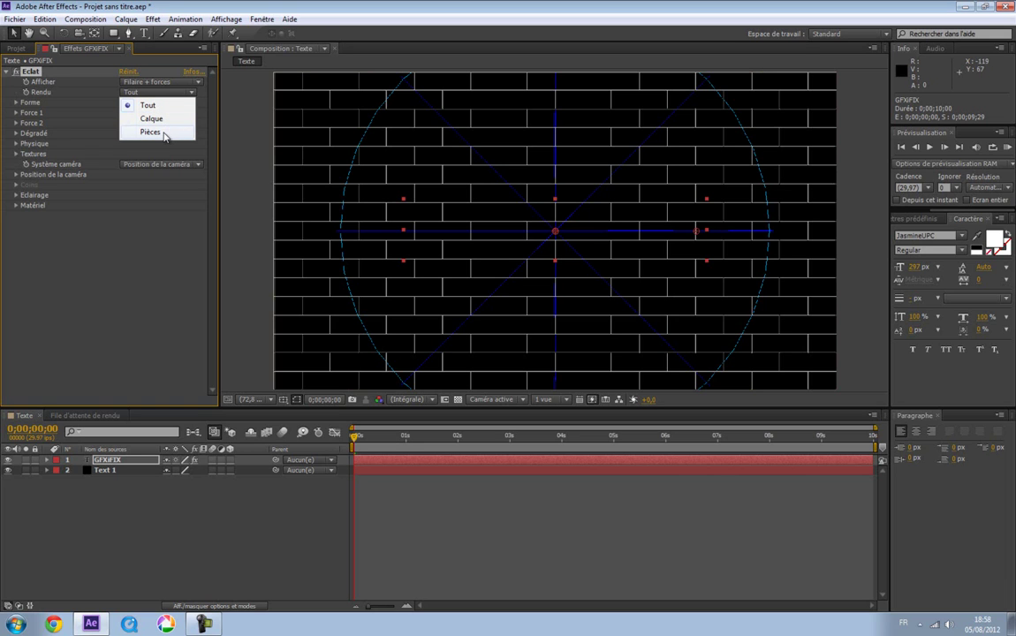
{"action": "left_click", "coordinate": [148, 81]}
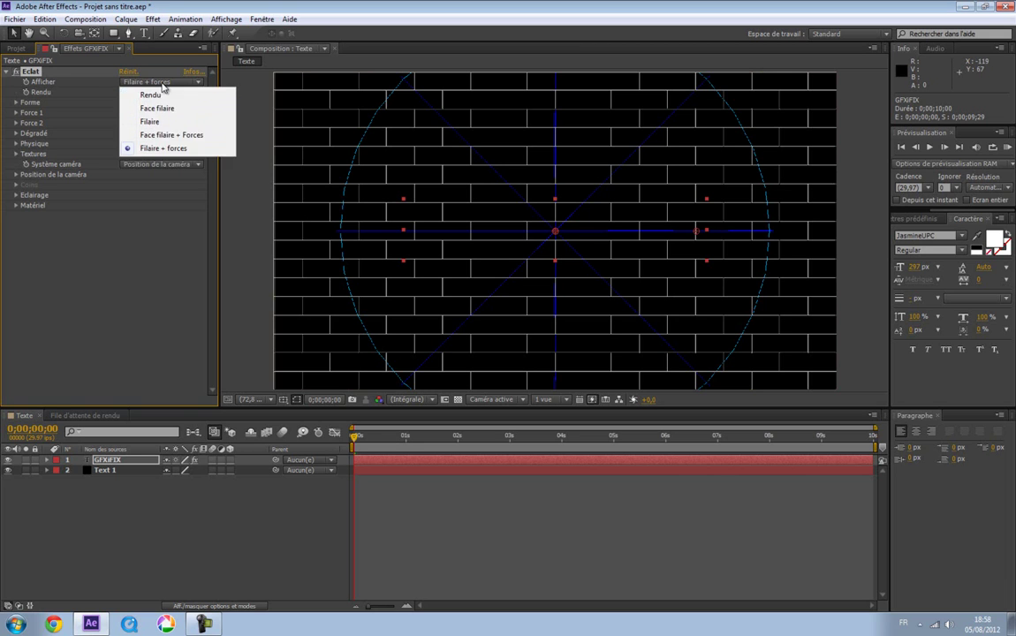
{"action": "left_click", "coordinate": [151, 95]}
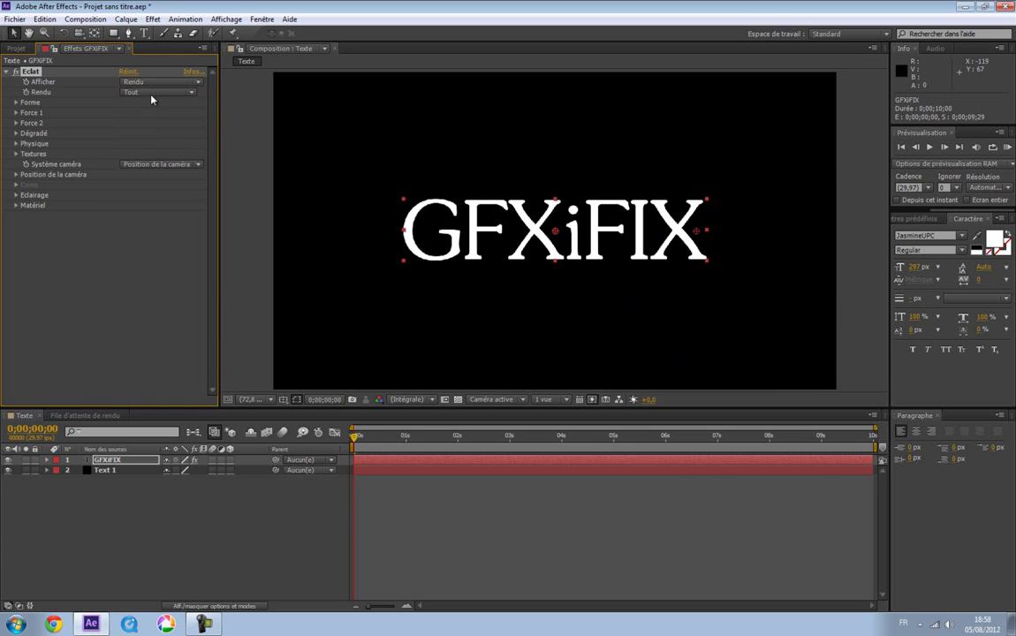
{"action": "mouse_move", "coordinate": [356, 435]}
{"action": "left_mouse_down"}
{"action": "mouse_move", "coordinate": [385, 441]}
{"action": "mouse_move", "coordinate": [352, 443]}
{"action": "mouse_move", "coordinate": [359, 439]}
{"action": "left_mouse_up"}
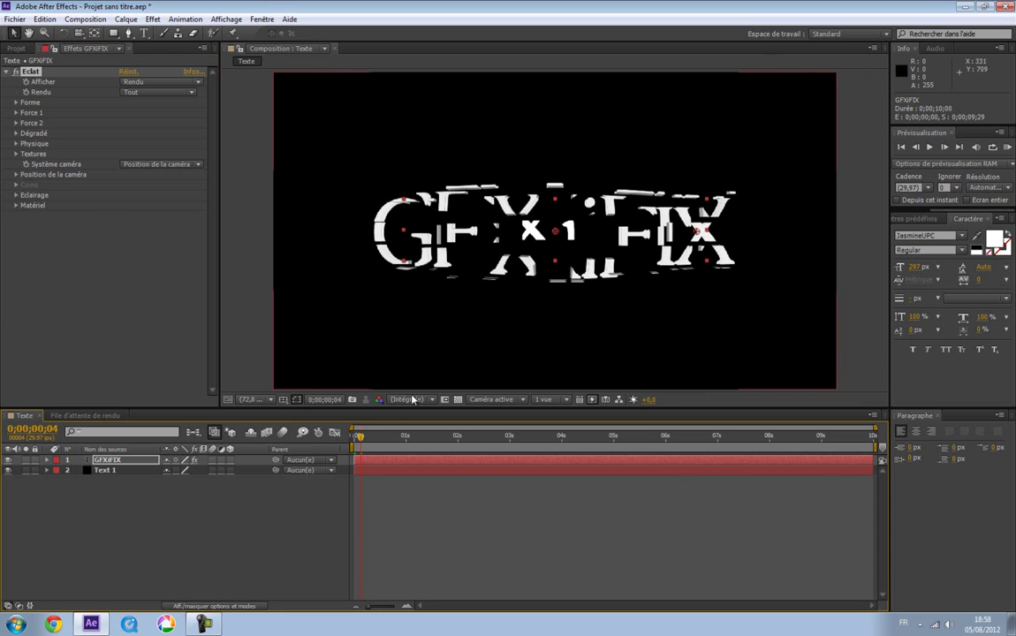
{"action": "left_click", "coordinate": [351, 440]}
Step: Duplicate the GFXiFIX layer by copying it and pasting the copy above the original
{"action": "left_click", "coordinate": [126, 464]}
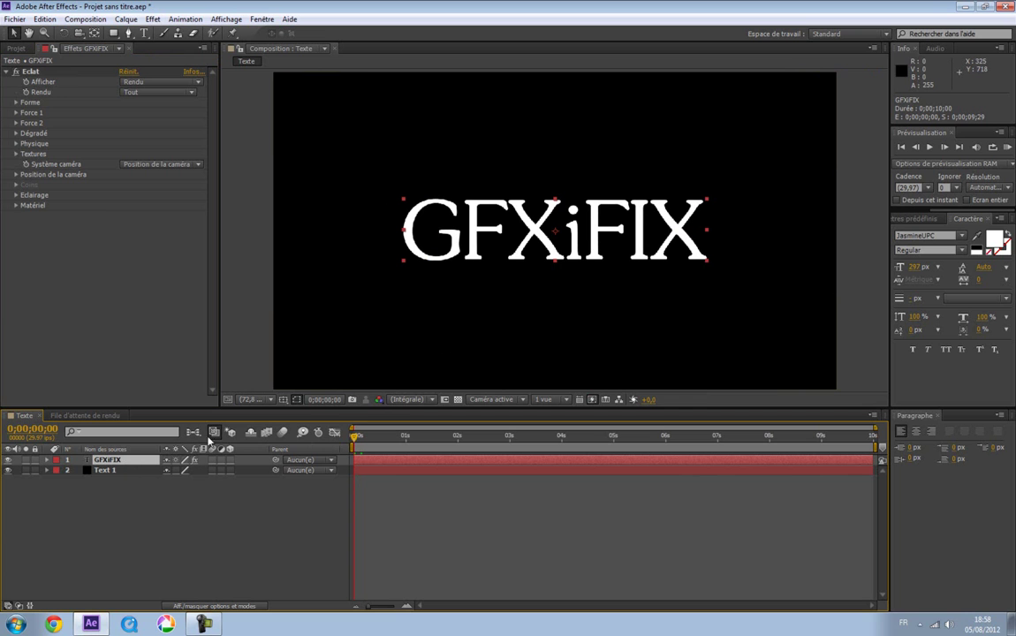
{"action": "left_click", "coordinate": [352, 439]}
{"action": "mouse_move", "coordinate": [351, 440]}
{"action": "left_mouse_down"}
{"action": "mouse_move", "coordinate": [390, 439]}
{"action": "mouse_move", "coordinate": [351, 439]}
{"action": "left_mouse_up"}
{"action": "key", "text": "ctrl+c"}
{"action": "left_click", "coordinate": [113, 518]}
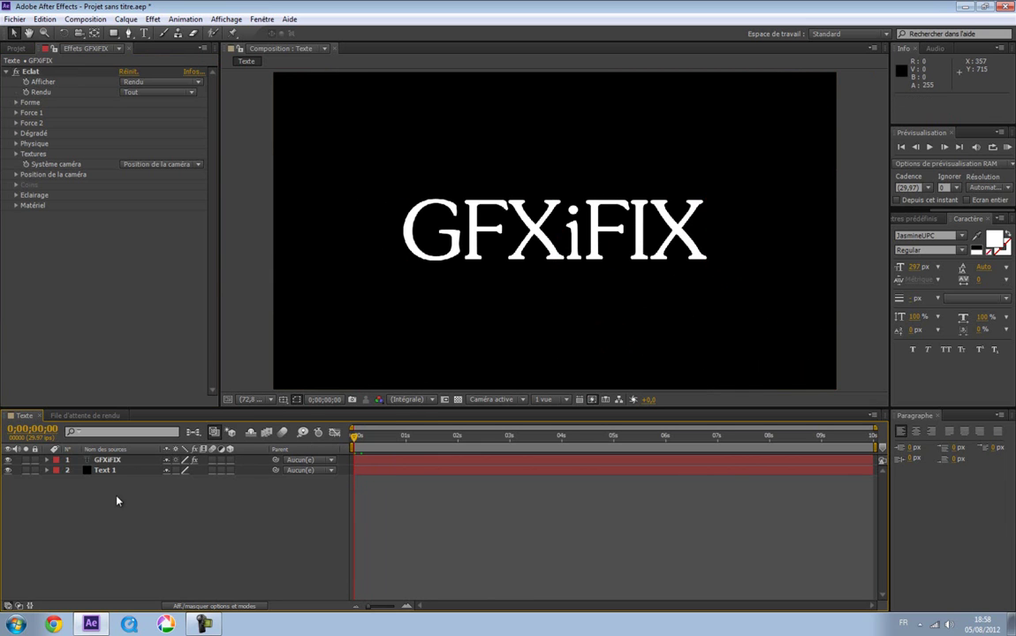
{"action": "left_click", "coordinate": [106, 460]}
{"action": "right_click", "coordinate": [110, 461]}
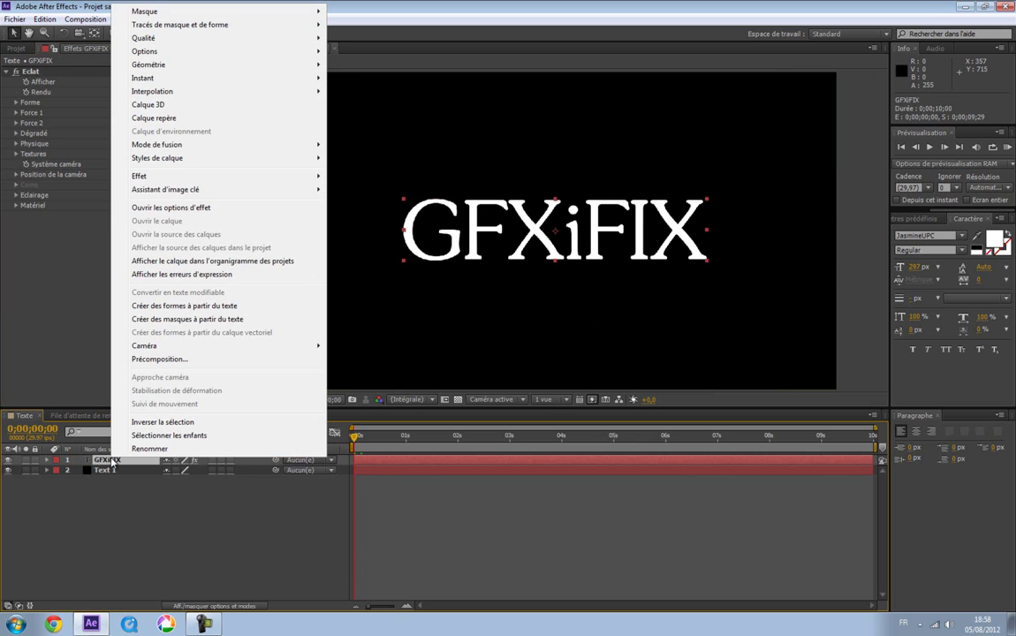
{"action": "key", "text": "Escape"}
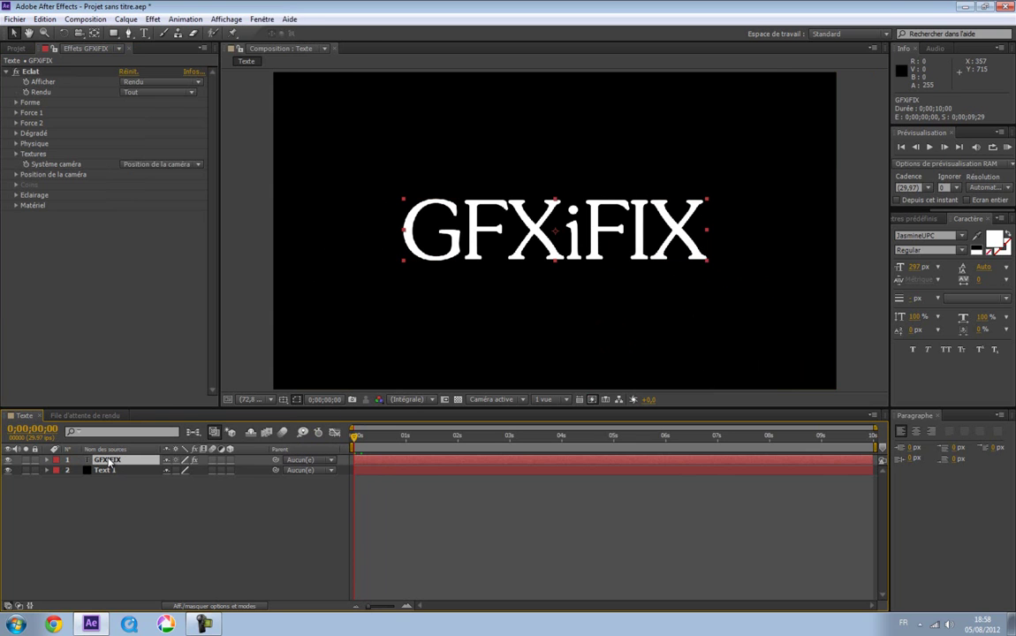
{"action": "key", "text": "ctrl+v"}
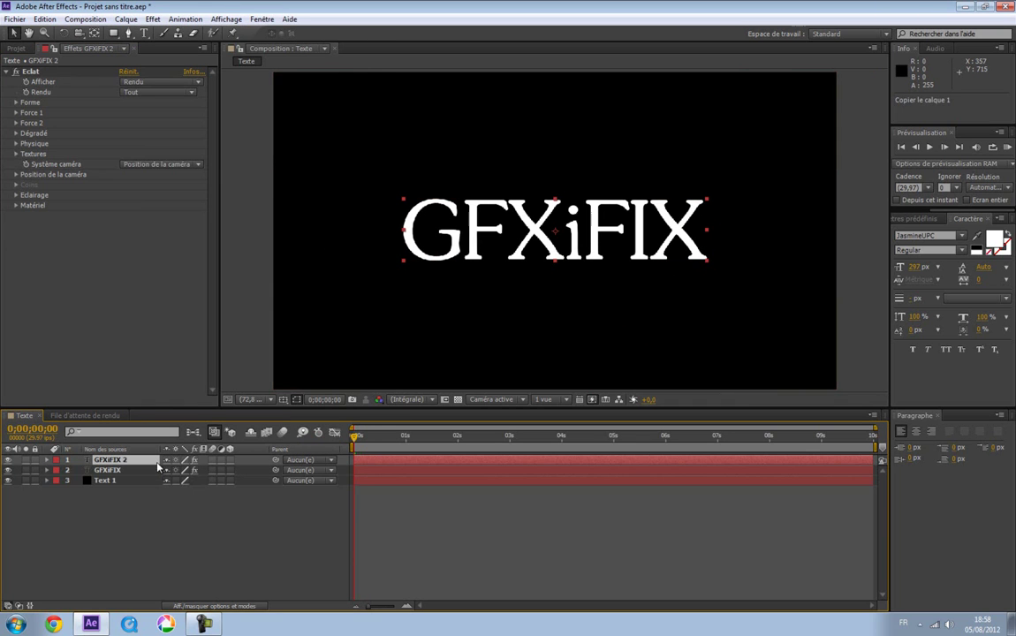
Step: Delete the Eclat effect from the duplicated GFXiFIX 2 layer and check the opening frames
{"action": "left_click_drag", "start_coordinate": [356, 439], "coordinate": [355, 439]}
{"action": "left_click", "coordinate": [51, 69]}
{"action": "key", "text": "Delete"}
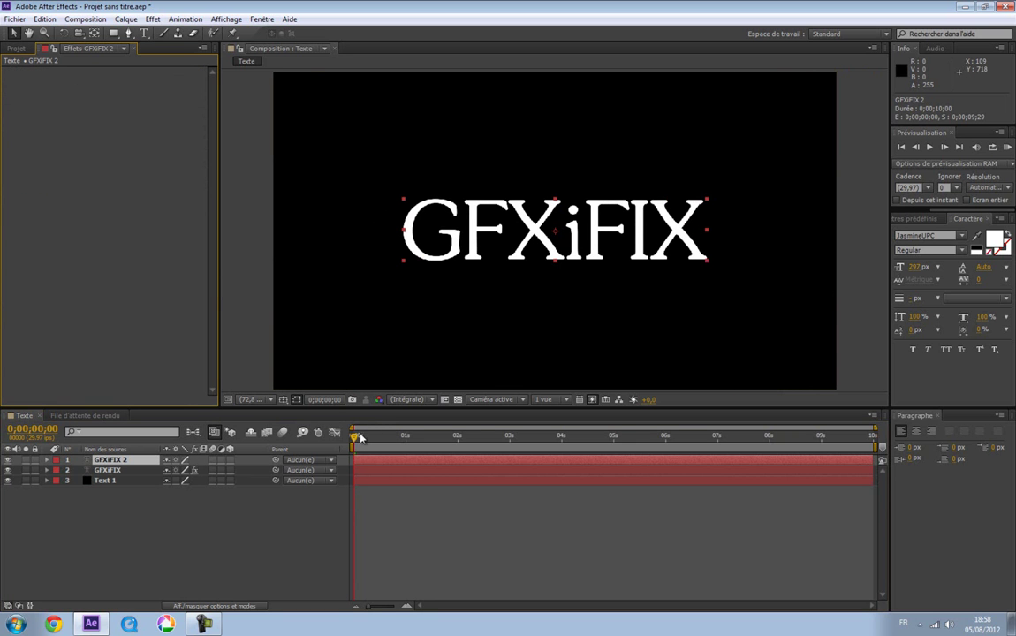
{"action": "mouse_move", "coordinate": [354, 439]}
{"action": "left_mouse_down"}
{"action": "mouse_move", "coordinate": [423, 449]}
{"action": "mouse_move", "coordinate": [345, 452]}
{"action": "left_mouse_up"}
Step: Shift the original GFXiFIX layer with the Eclat effect along the timeline so it starts at about 0;00;03;18
{"action": "left_click", "coordinate": [385, 474]}
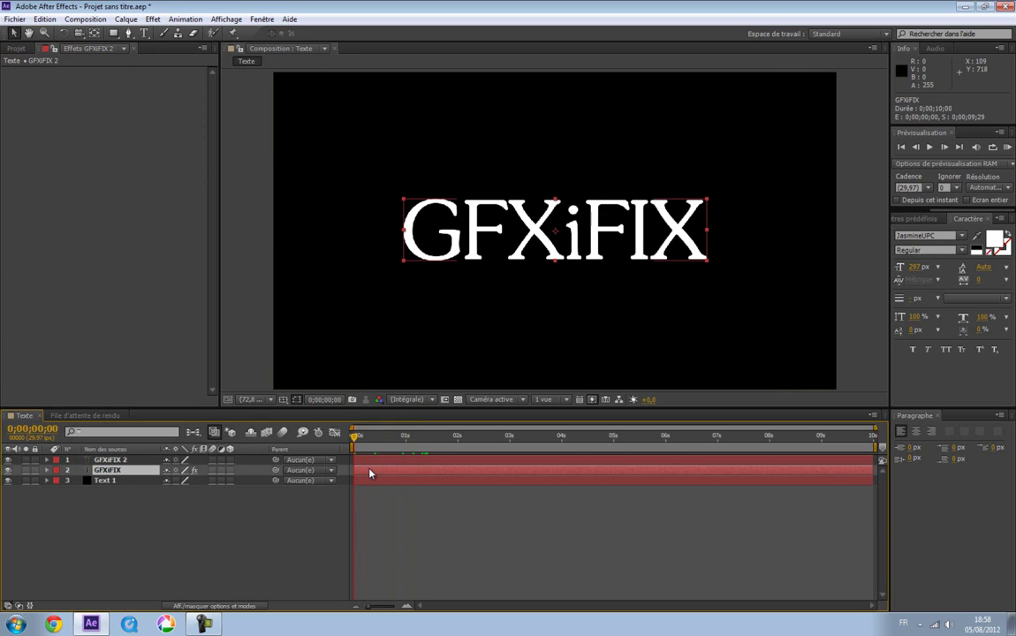
{"action": "left_click_drag", "start_coordinate": [380, 475], "coordinate": [380, 473]}
{"action": "left_click_drag", "start_coordinate": [470, 473], "coordinate": [621, 476]}
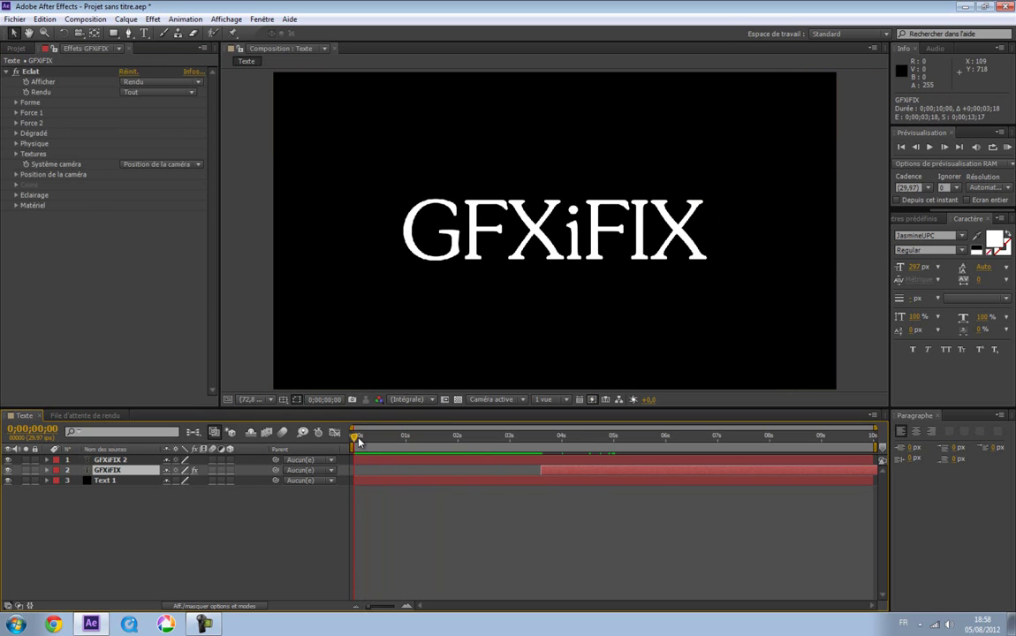
Step: Create an opacity keyframe of 100% on the GFXiFIX 2 layer at 0;00;03;19
{"action": "left_click_drag", "start_coordinate": [356, 438], "coordinate": [541, 437]}
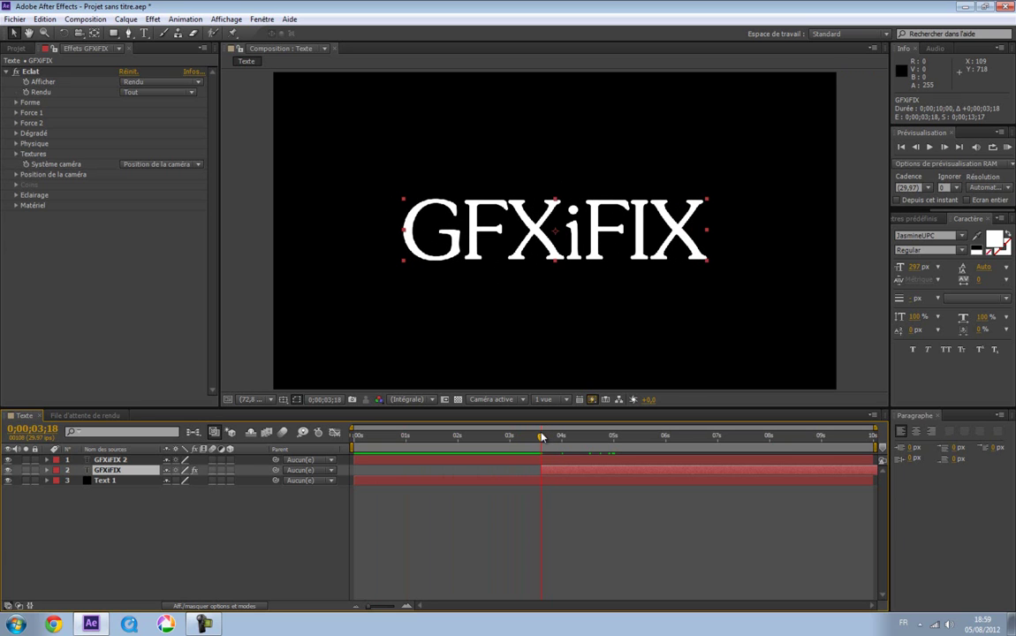
{"action": "left_click", "coordinate": [950, 150]}
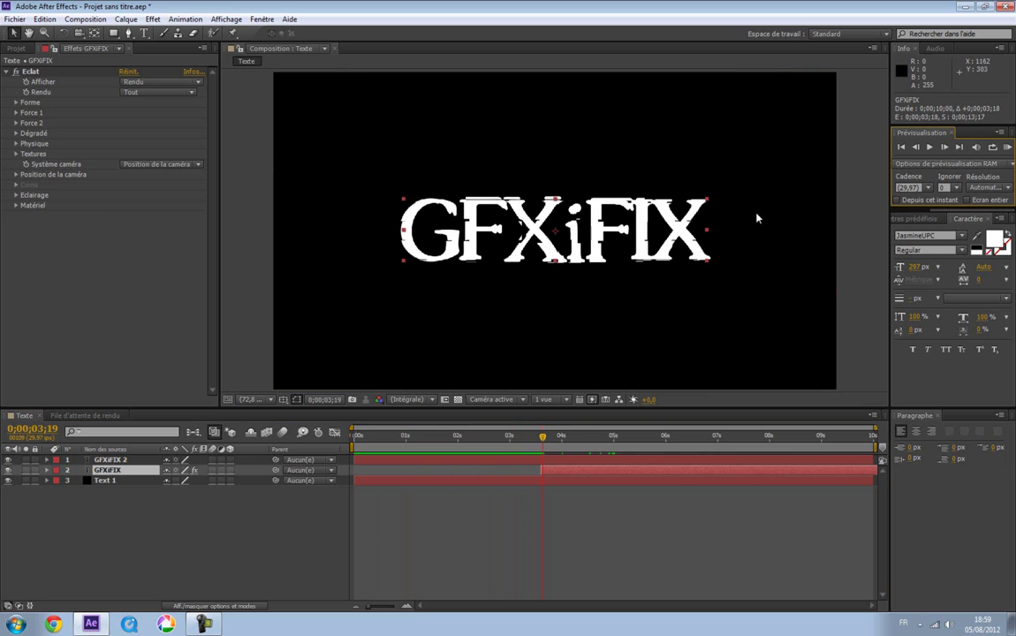
{"action": "left_click", "coordinate": [47, 460]}
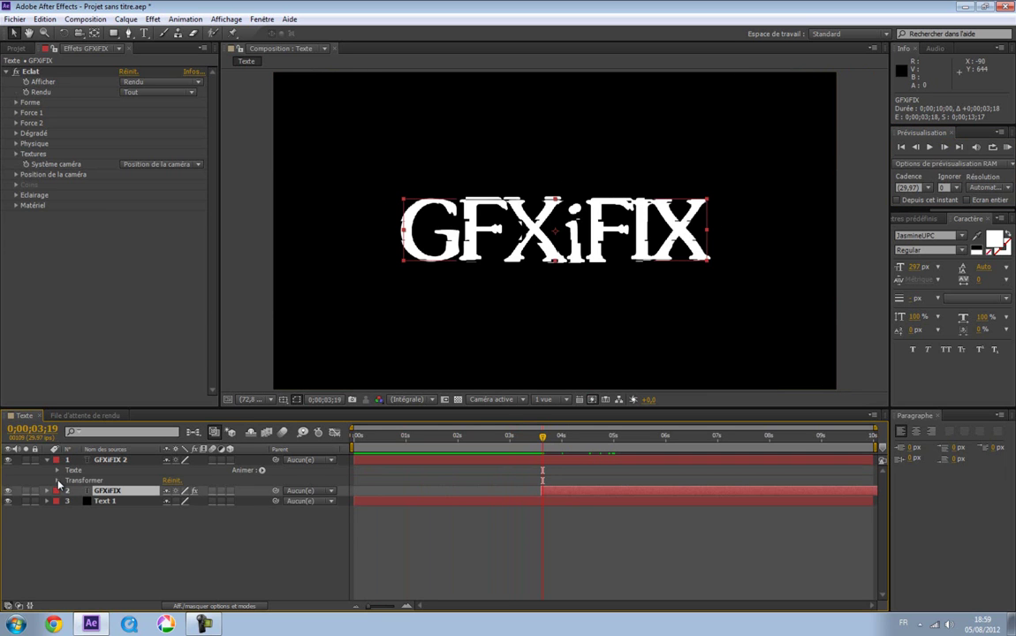
{"action": "left_click", "coordinate": [57, 480]}
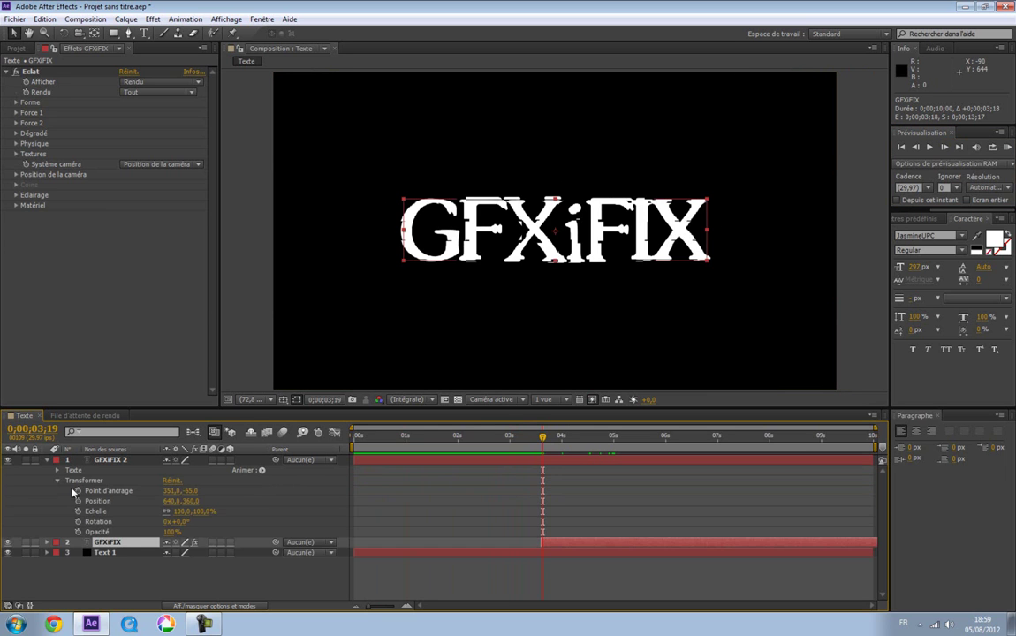
{"action": "left_click", "coordinate": [79, 533]}
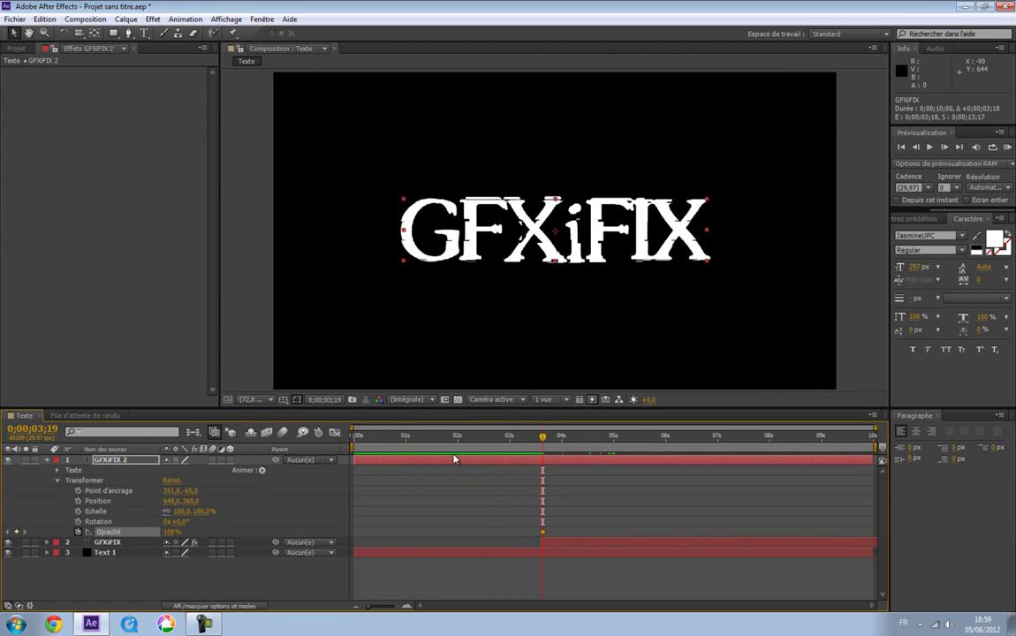
Step: Set the GFXiFIX 2 layer's opacity to 0% at 0;00;03;20 and scrub back through the timeline to check the switch
{"action": "left_click", "coordinate": [943, 146]}
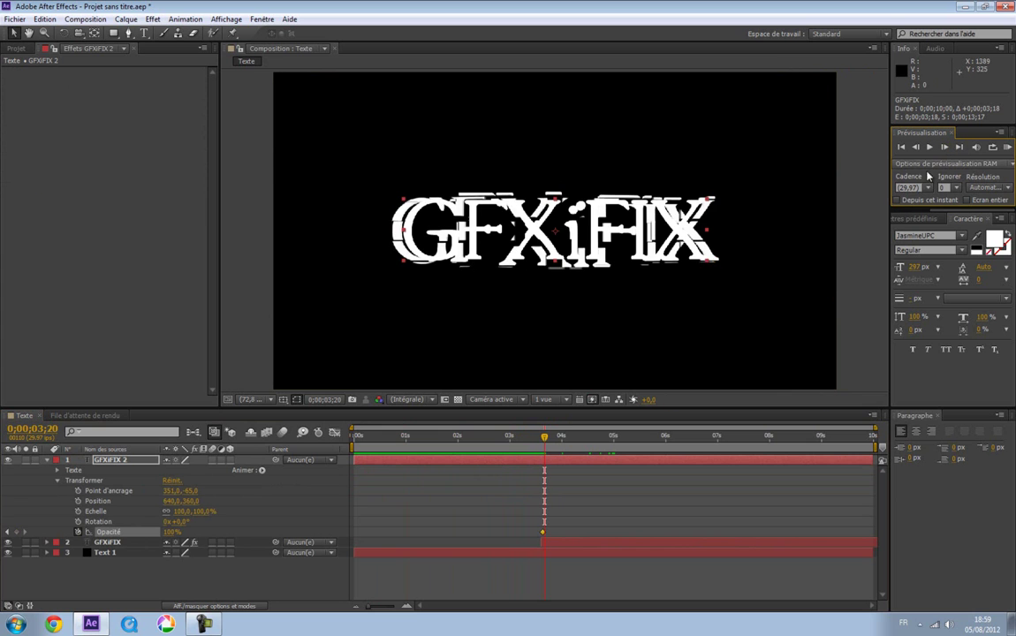
{"action": "left_click_drag", "start_coordinate": [174, 531], "coordinate": [71, 531]}
{"action": "left_click_drag", "start_coordinate": [543, 441], "coordinate": [385, 486]}
{"action": "left_click_drag", "start_coordinate": [477, 475], "coordinate": [436, 476]}
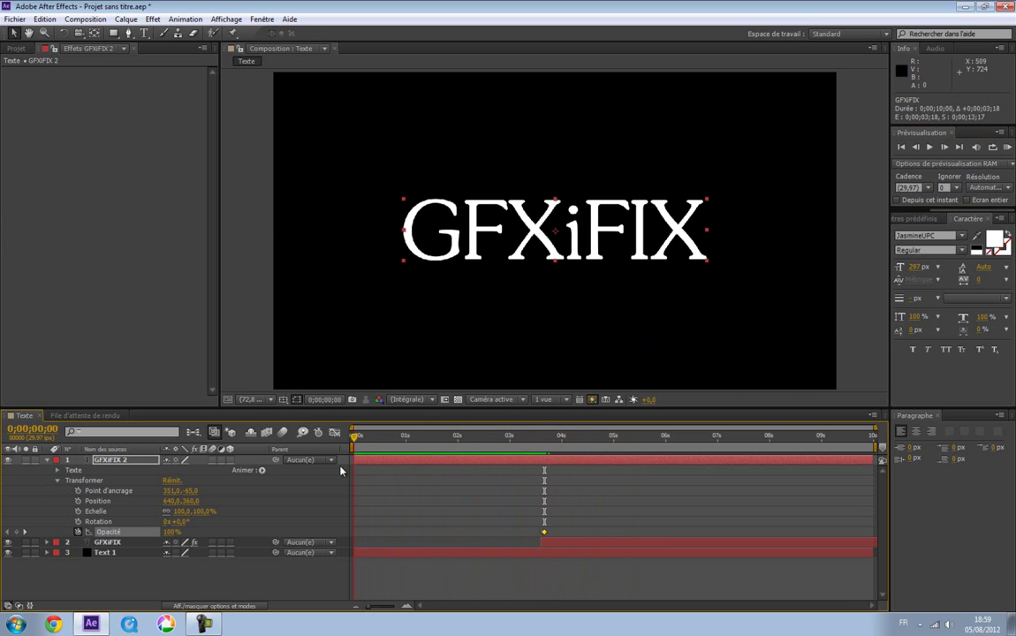
{"action": "left_click_drag", "start_coordinate": [526, 465], "coordinate": [479, 474]}
Step: Collapse the GFXiFIX 2 layer's properties, select the GFXiFIX layer and go to 0;00;03;21
{"action": "left_click", "coordinate": [48, 461]}
{"action": "left_click", "coordinate": [125, 470]}
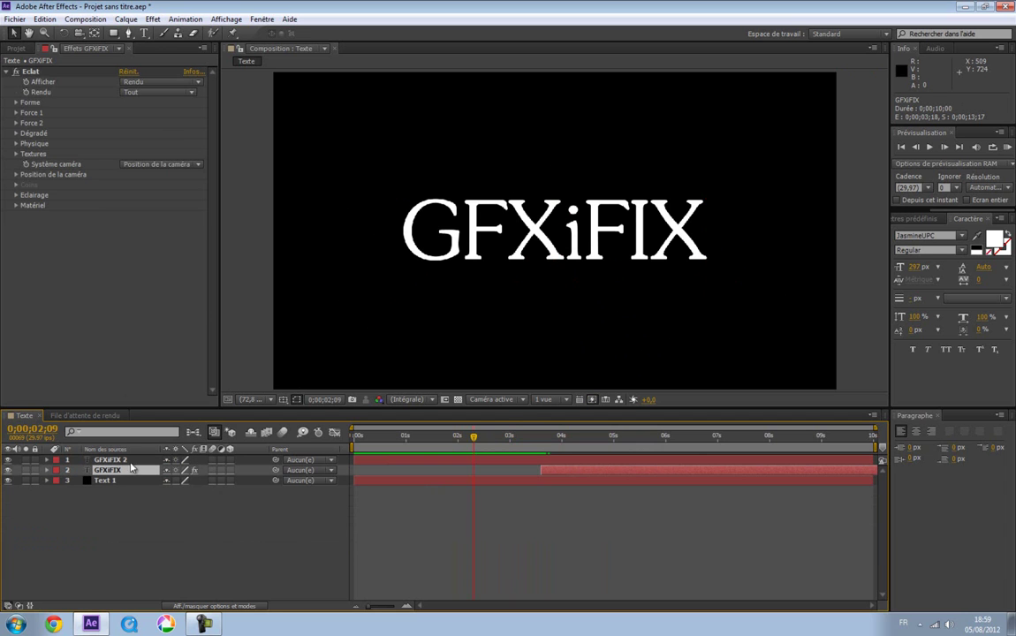
{"action": "left_click_drag", "start_coordinate": [473, 436], "coordinate": [546, 437]}
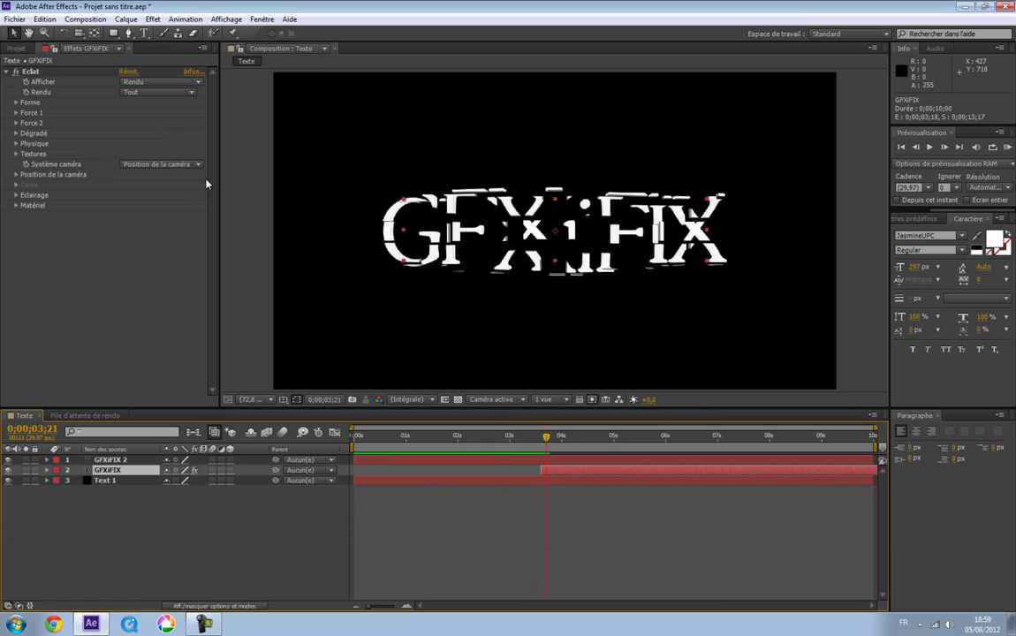
Step: Try the Chevrons pattern in the Eclat effect's Forme settings and scrub over the start of the shatter
{"action": "left_click", "coordinate": [15, 104]}
{"action": "left_click", "coordinate": [160, 116]}
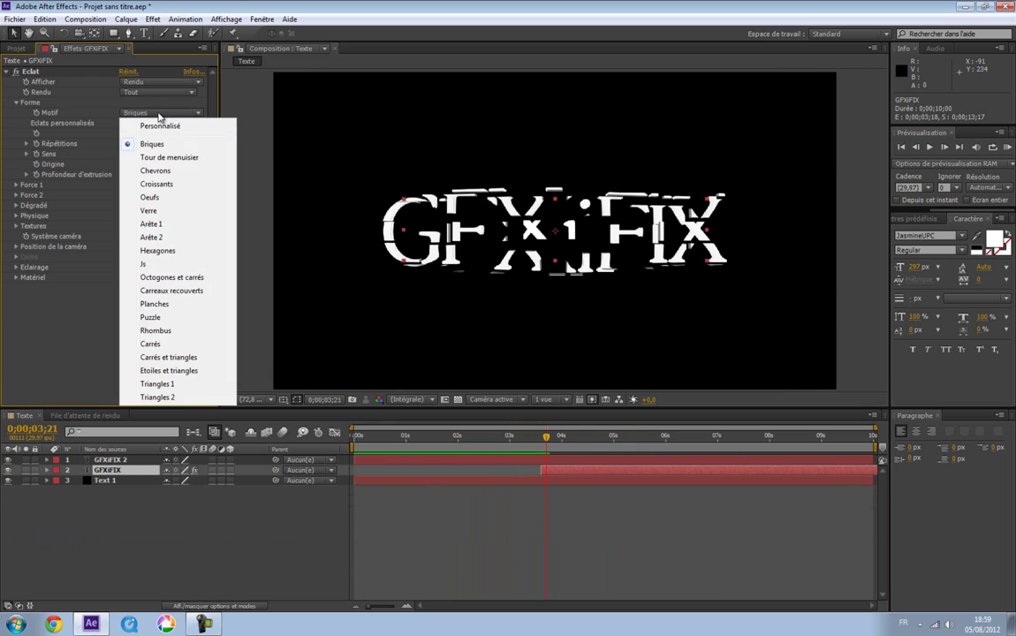
{"action": "left_click", "coordinate": [152, 158]}
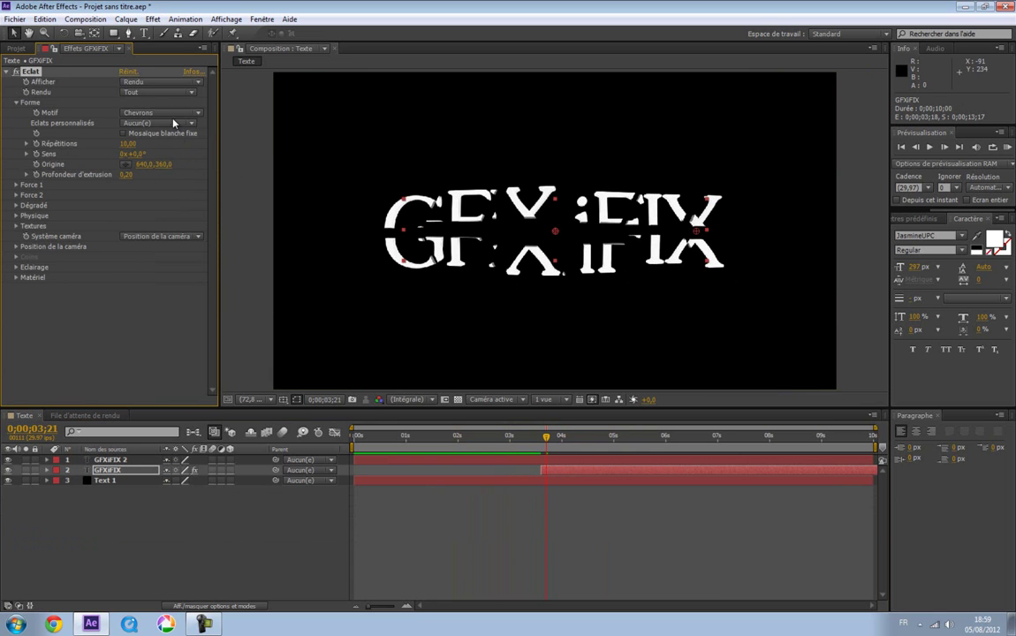
{"action": "mouse_move", "coordinate": [551, 440]}
{"action": "left_mouse_down"}
{"action": "mouse_move", "coordinate": [564, 440]}
{"action": "mouse_move", "coordinate": [541, 440]}
{"action": "left_mouse_up"}
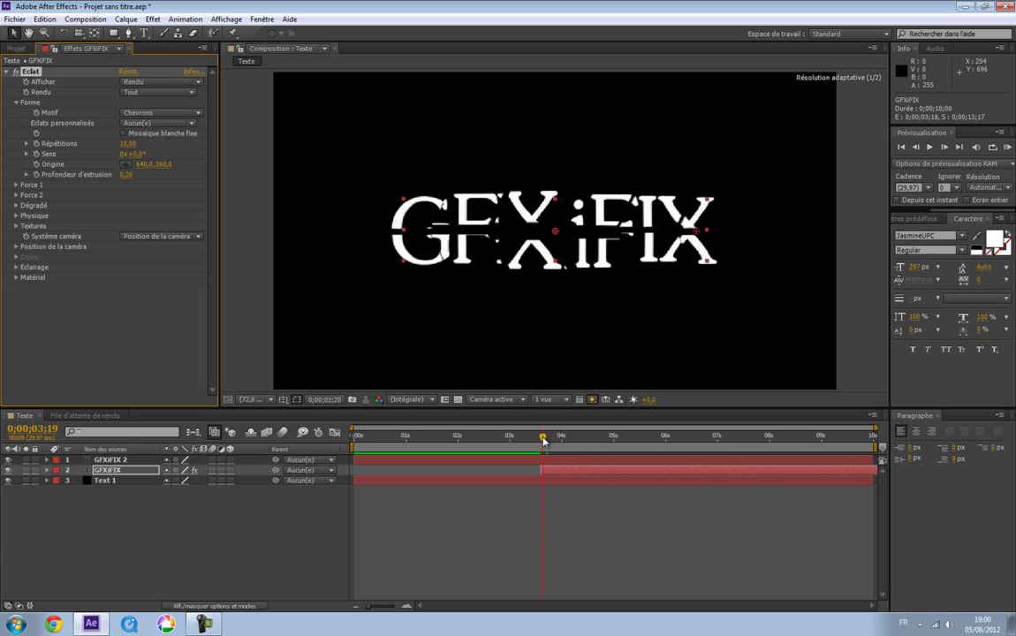
Step: Try the Croissants pattern for the Eclat effect and scrub forward through the explosion to about 0;00;03;26
{"action": "left_click", "coordinate": [168, 113]}
{"action": "left_click", "coordinate": [189, 181]}
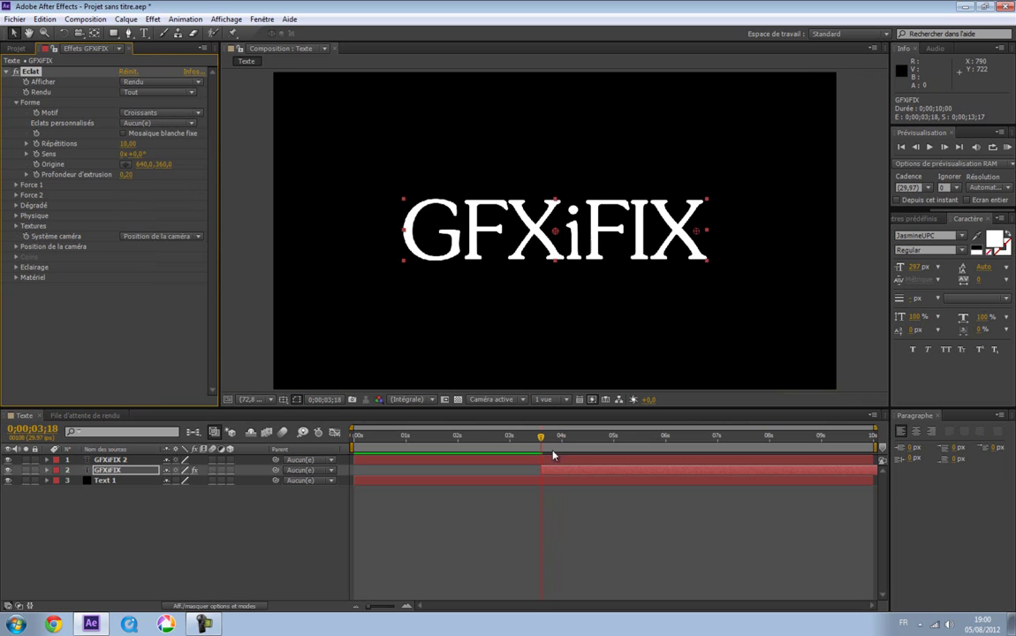
{"action": "mouse_move", "coordinate": [541, 440]}
{"action": "left_mouse_down"}
{"action": "mouse_move", "coordinate": [570, 441]}
{"action": "mouse_move", "coordinate": [556, 441]}
{"action": "left_mouse_up"}
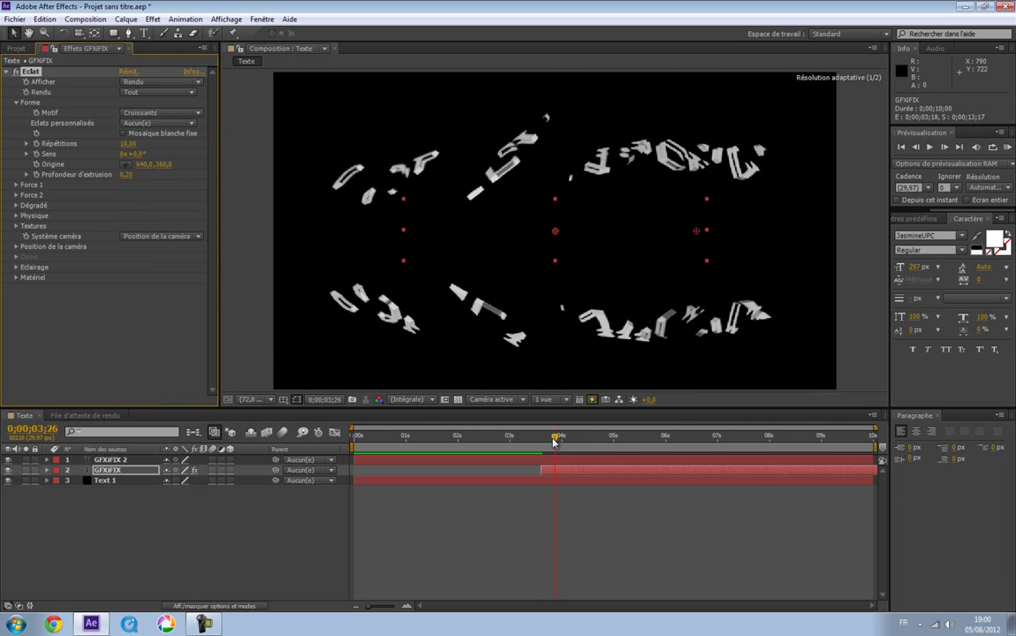
Step: Try the Oeufs pattern for the Eclat effect and scrub back to 0;00;03;19
{"action": "left_click", "coordinate": [194, 112]}
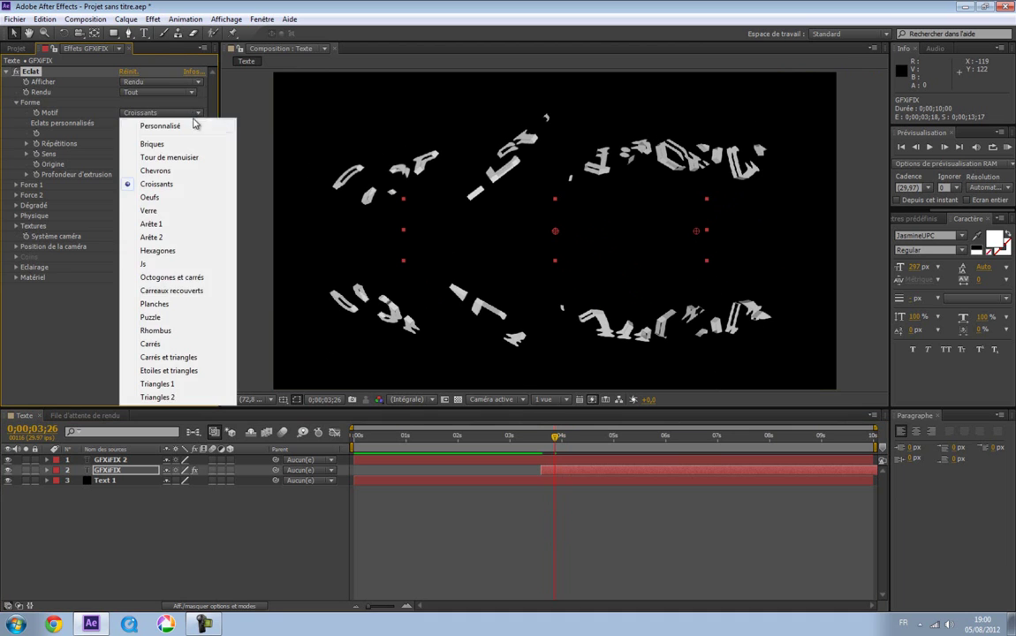
{"action": "left_click", "coordinate": [191, 202]}
{"action": "mouse_move", "coordinate": [555, 437]}
{"action": "left_mouse_down"}
{"action": "mouse_move", "coordinate": [542, 441]}
{"action": "mouse_move", "coordinate": [576, 441]}
{"action": "mouse_move", "coordinate": [542, 441]}
{"action": "left_mouse_up"}
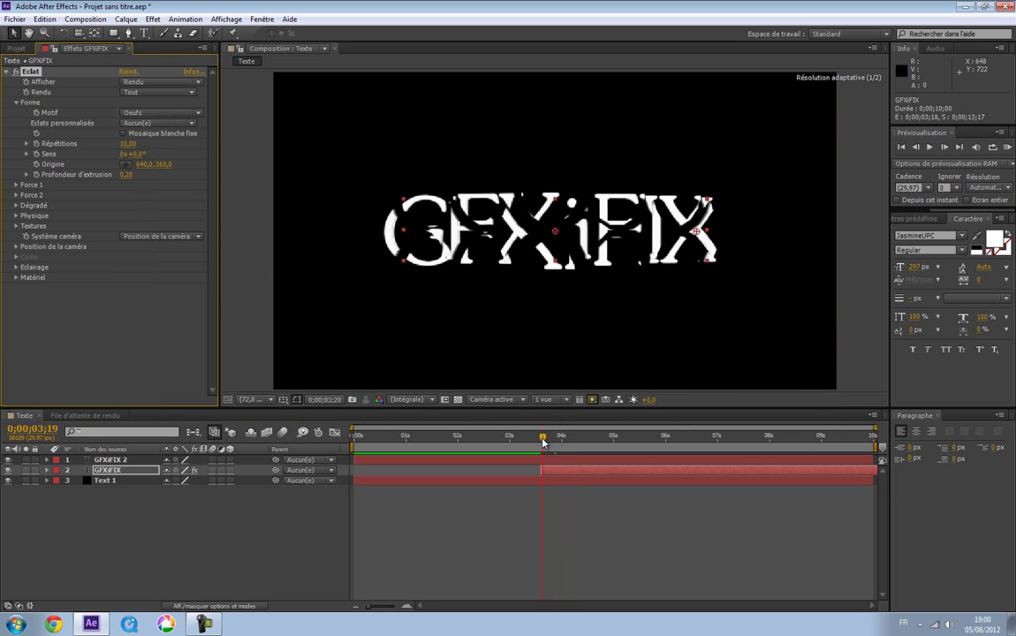
Step: Try the Verre pattern for the Eclat effect and scrub back to 0;00;03;15
{"action": "left_click", "coordinate": [132, 110]}
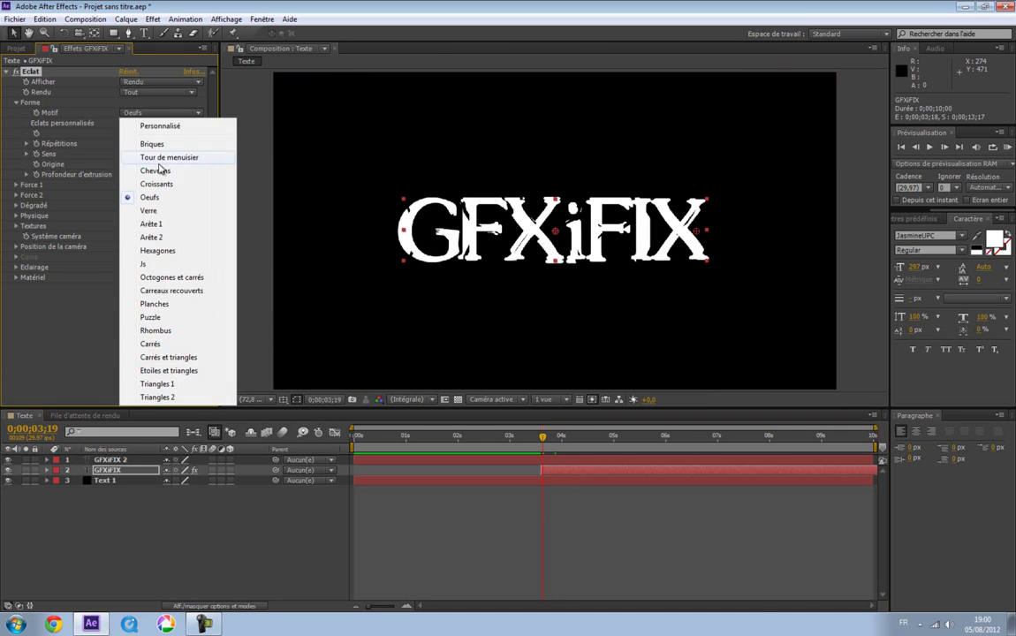
{"action": "left_click", "coordinate": [192, 210]}
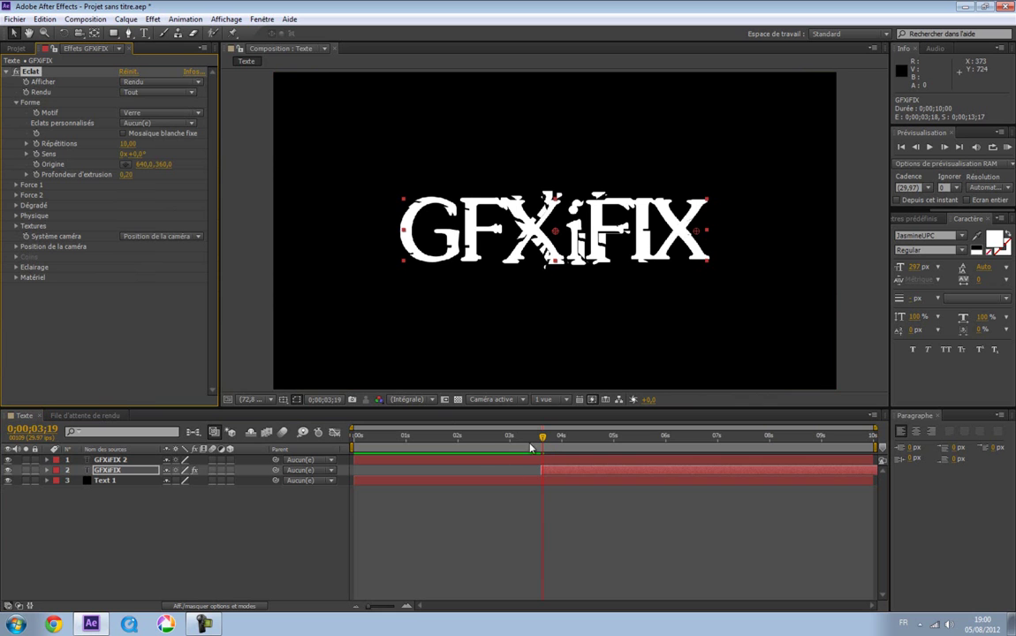
{"action": "mouse_move", "coordinate": [542, 438]}
{"action": "left_mouse_down"}
{"action": "mouse_move", "coordinate": [581, 444]}
{"action": "mouse_move", "coordinate": [535, 441]}
{"action": "left_mouse_up"}
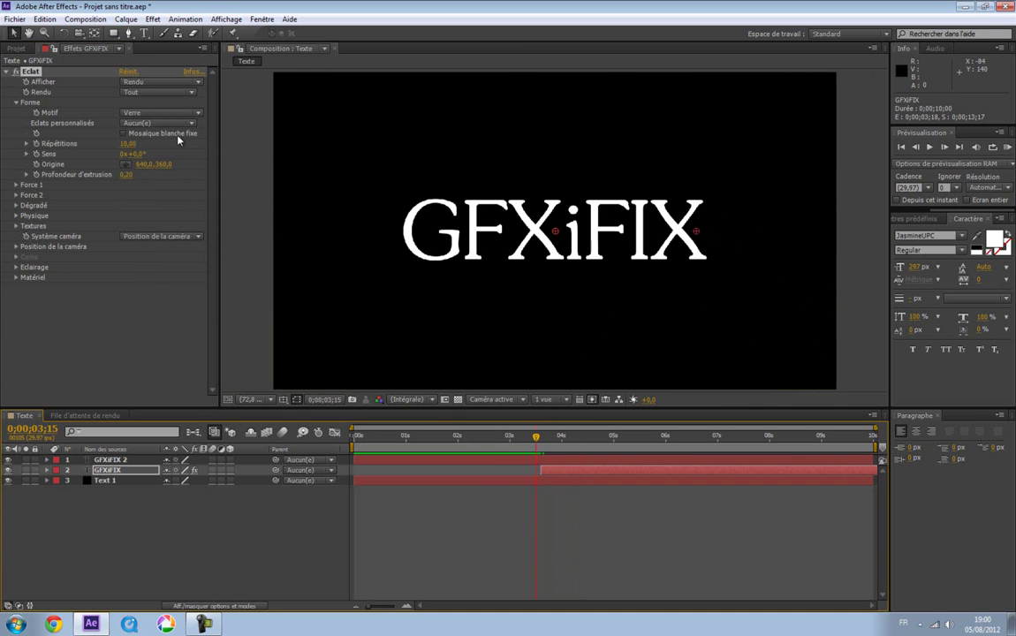
Step: Set the Eclat effect's pattern to Arête 1, scrub over the shatter start and return to the beginning of the timeline
{"action": "left_click", "coordinate": [162, 116]}
{"action": "left_click", "coordinate": [170, 224]}
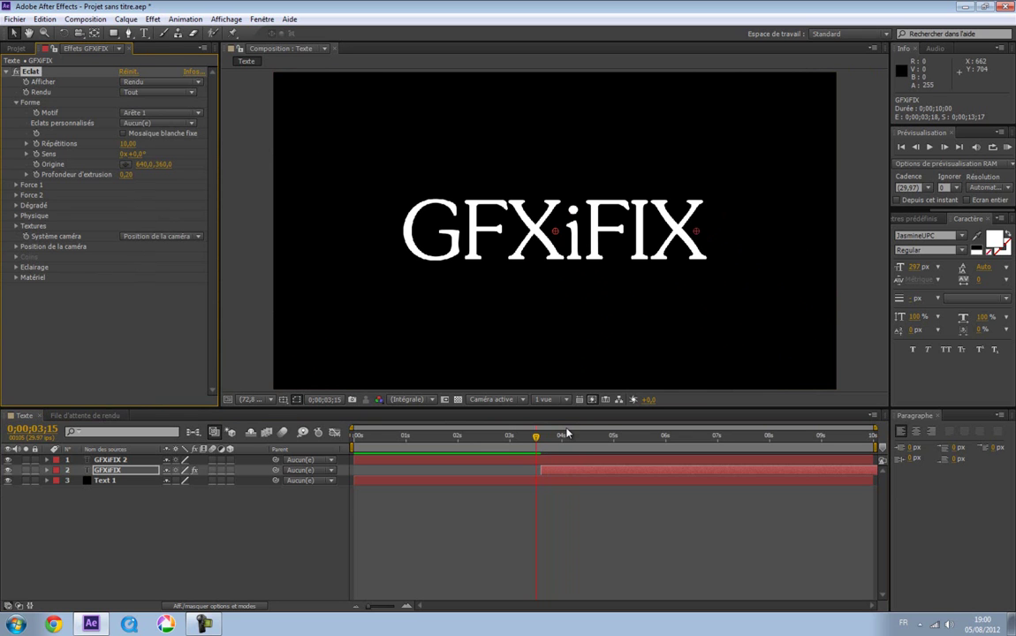
{"action": "mouse_move", "coordinate": [535, 438]}
{"action": "left_mouse_down"}
{"action": "mouse_move", "coordinate": [583, 440]}
{"action": "mouse_move", "coordinate": [542, 440]}
{"action": "left_mouse_up"}
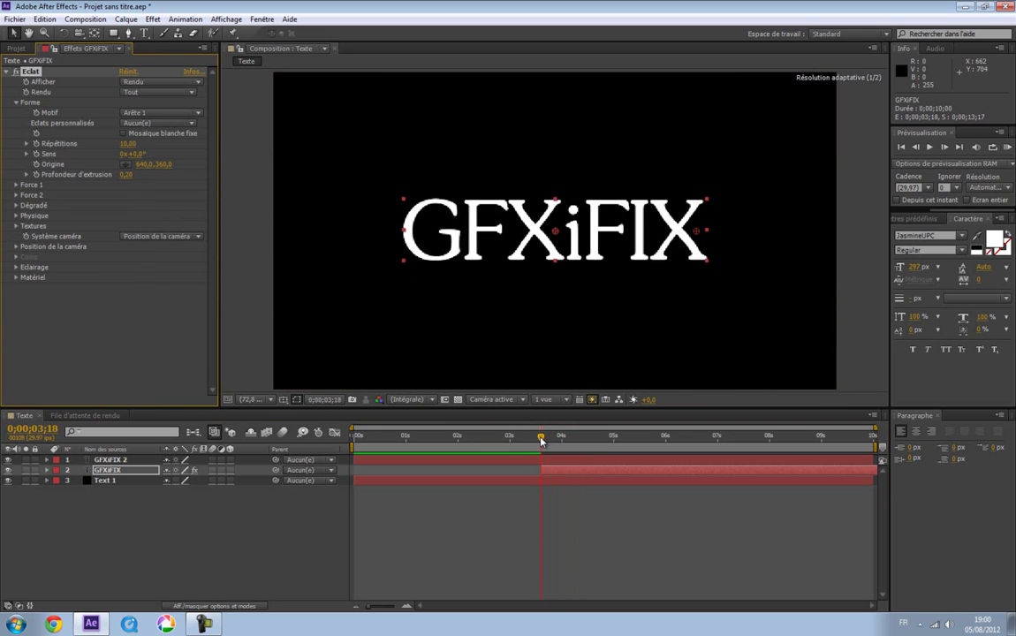
{"action": "left_click_drag", "start_coordinate": [540, 440], "coordinate": [530, 439]}
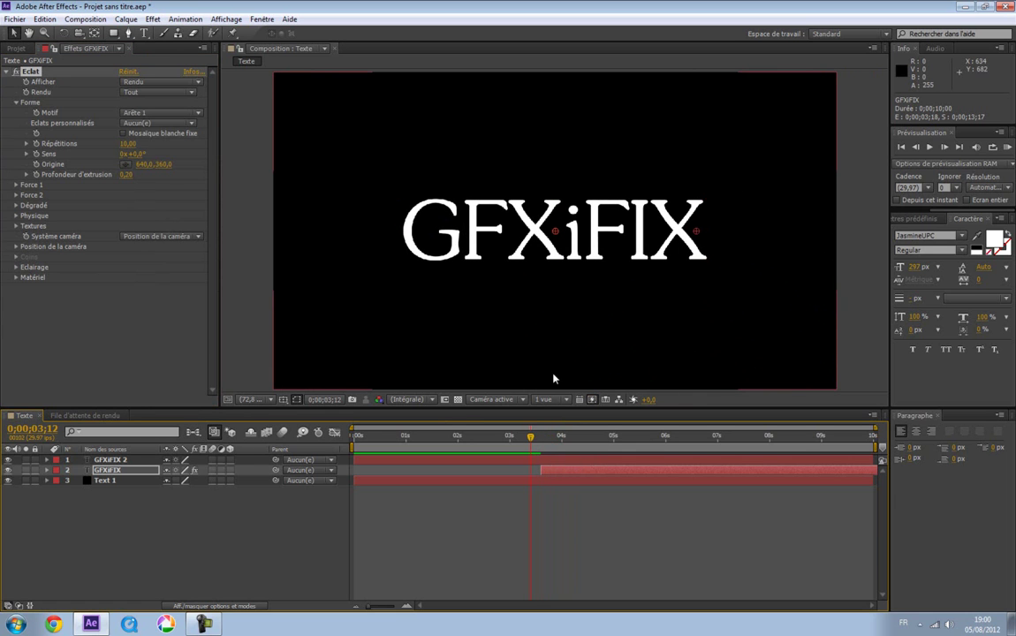
{"action": "left_click_drag", "start_coordinate": [414, 453], "coordinate": [359, 455]}
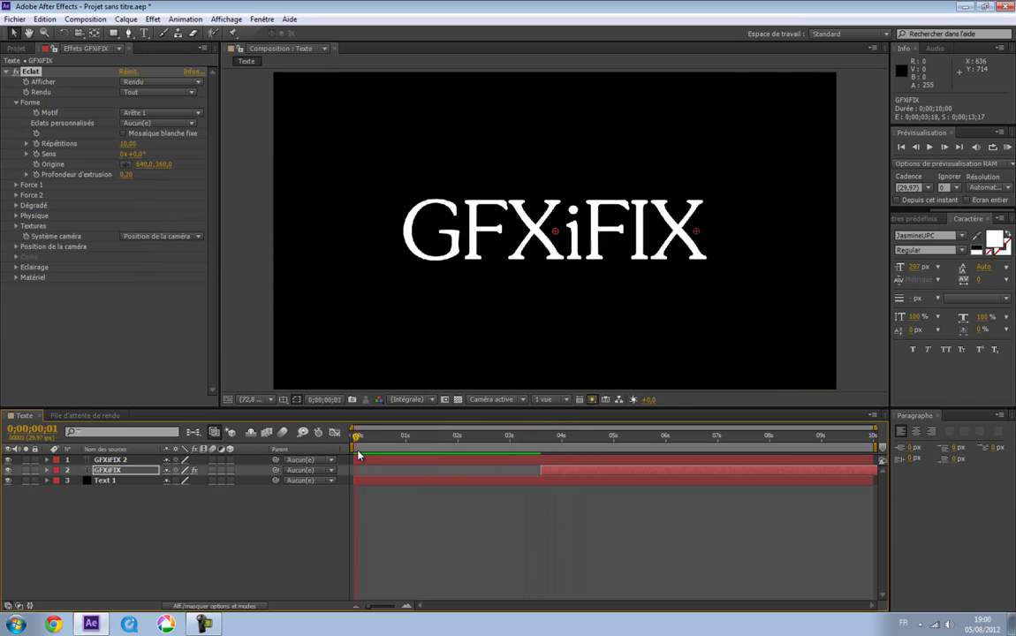
Step: Reselect the GFXiFIX layer and collapse the Eclat effect's settings
{"action": "left_click", "coordinate": [115, 471]}
{"action": "key", "text": "Return"}
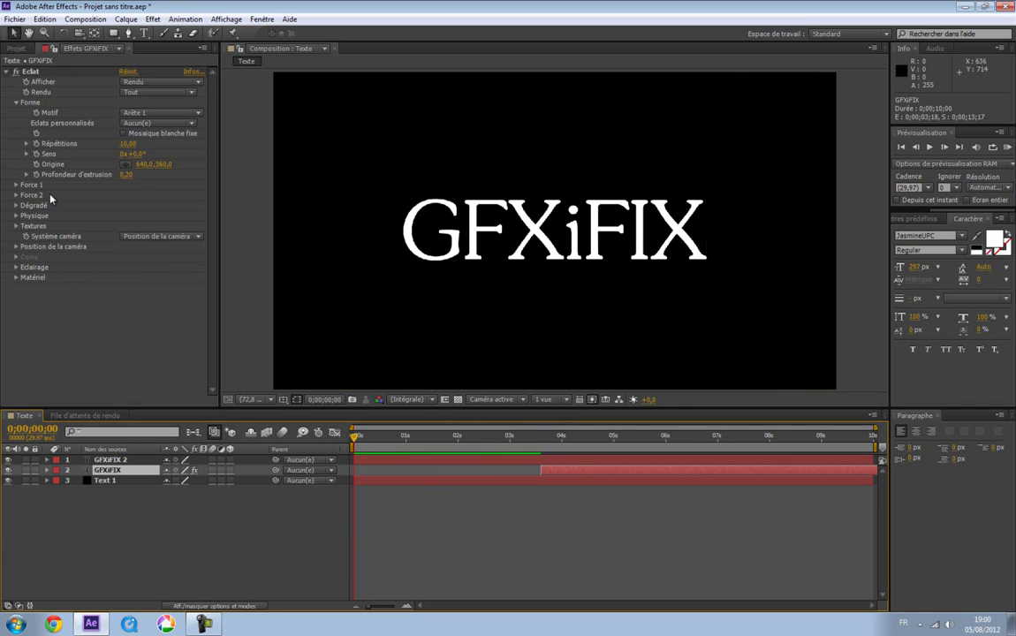
{"action": "left_click", "coordinate": [4, 76]}
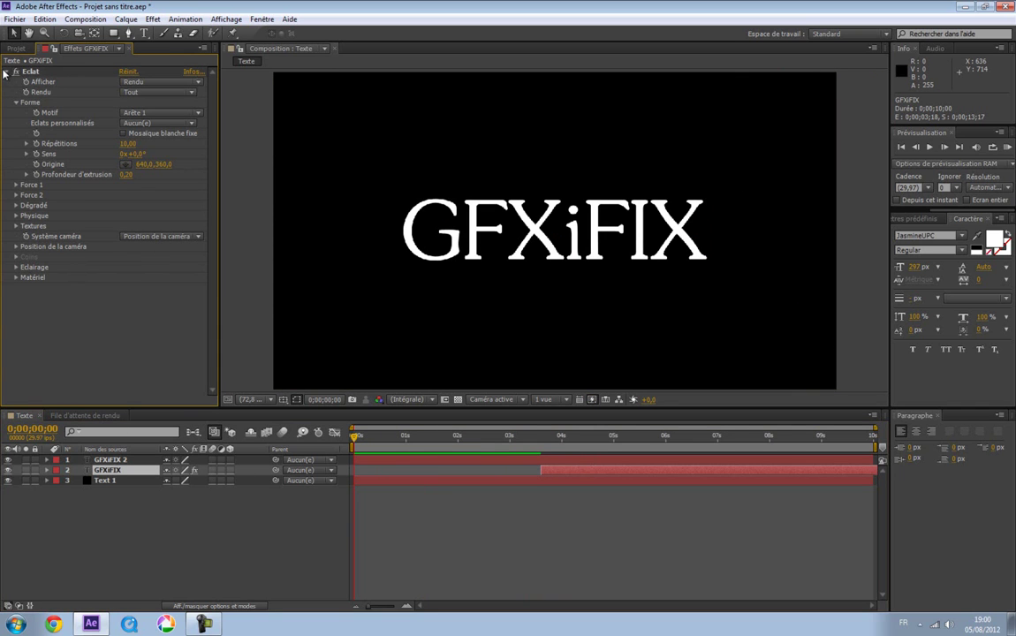
{"action": "left_click", "coordinate": [7, 72]}
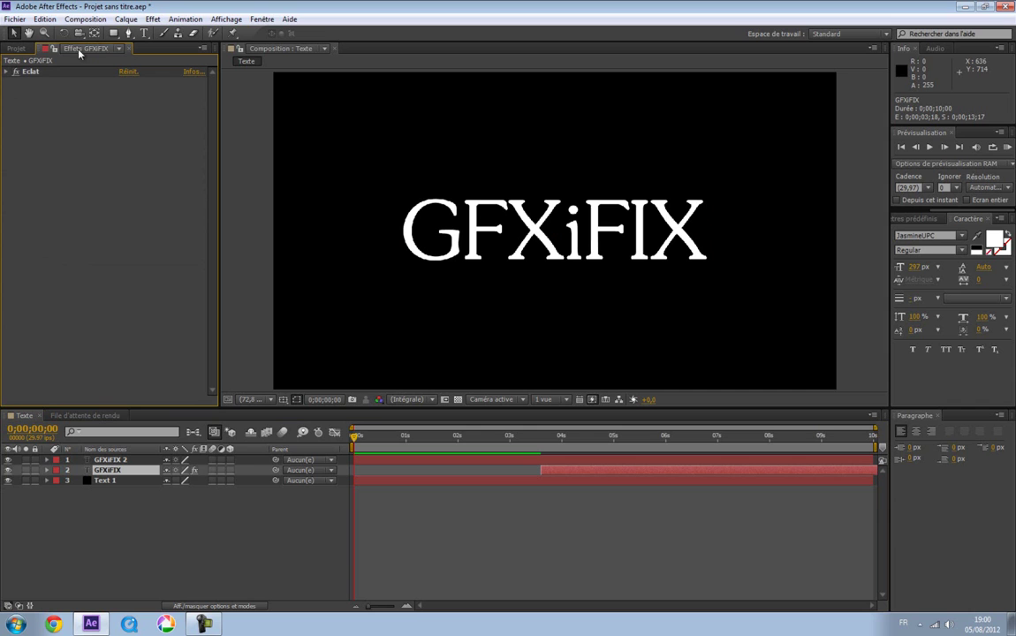
Step: Apply the Teinte/Saturation colour correction effect to the GFXiFIX layer
{"action": "left_click", "coordinate": [152, 19]}
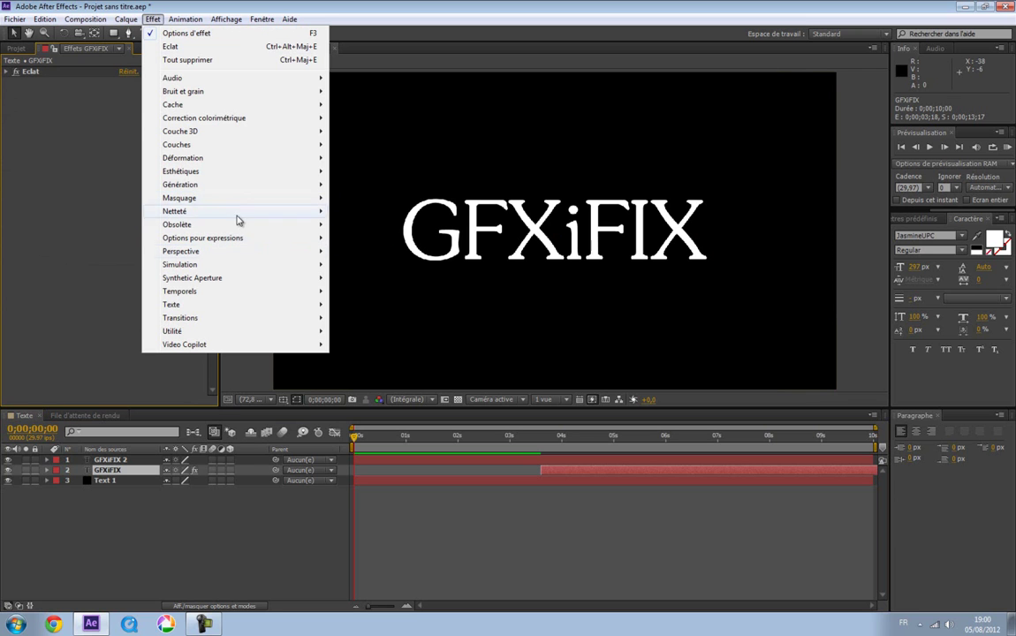
{"action": "mouse_move", "coordinate": [228, 119]}
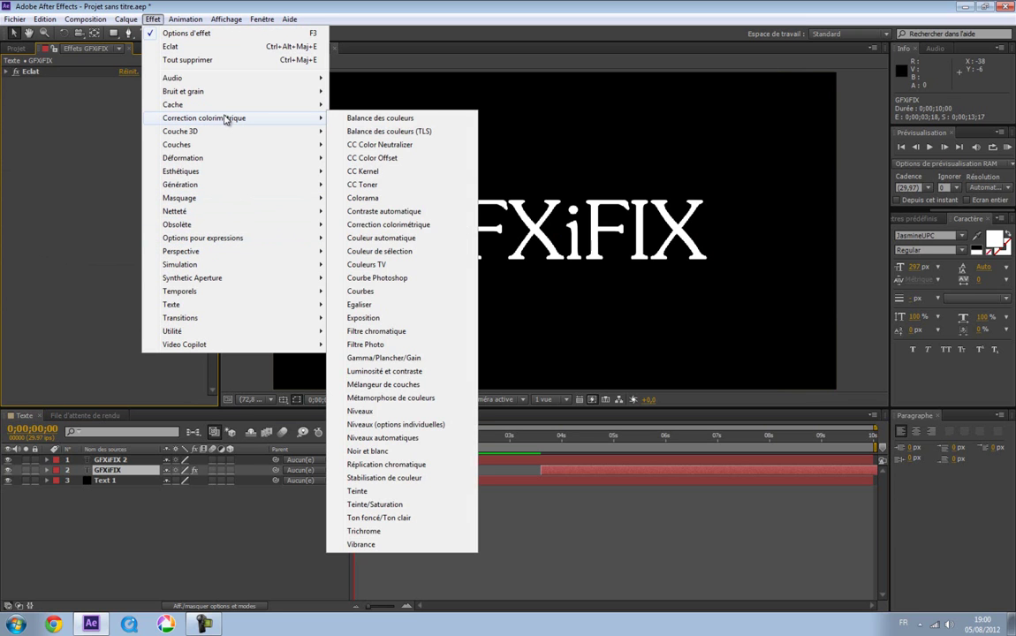
{"action": "left_click", "coordinate": [415, 505]}
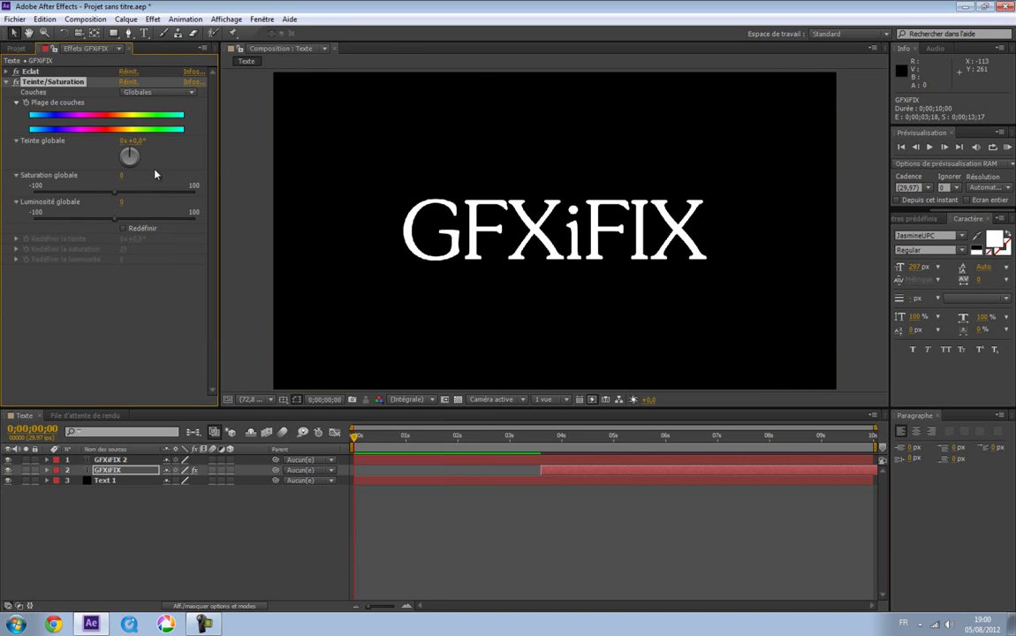
Step: Turn on Redéfinir in the Teinte/Saturation effect and set saturation to 41, lightness to 5 and the hue to an orange at 26°
{"action": "left_click", "coordinate": [123, 229]}
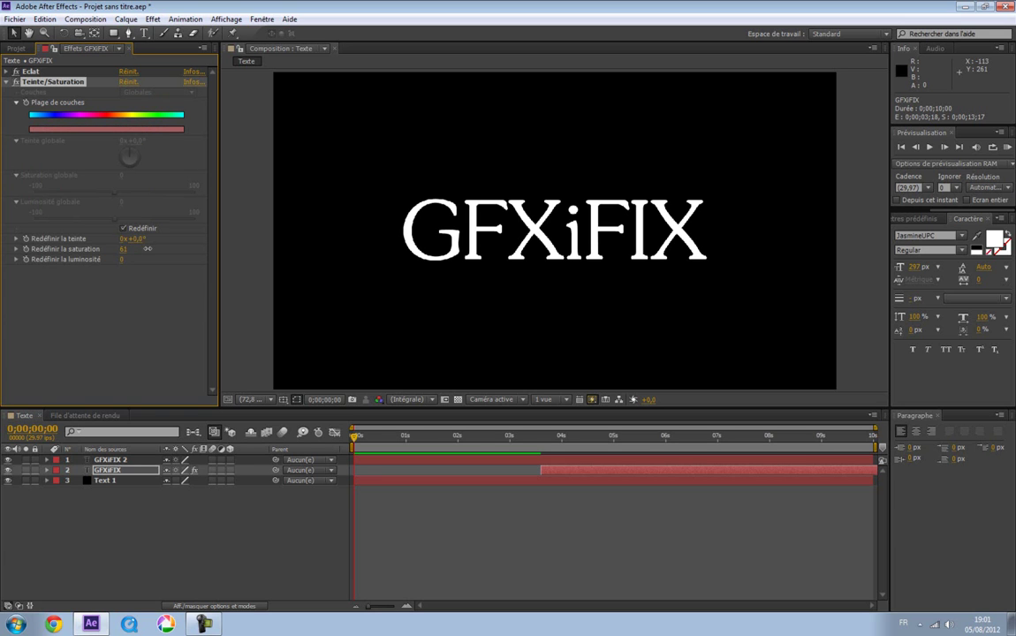
{"action": "left_click_drag", "start_coordinate": [154, 240], "coordinate": [128, 249]}
{"action": "left_click", "coordinate": [125, 259]}
{"action": "left_click_drag", "start_coordinate": [125, 251], "coordinate": [139, 249]}
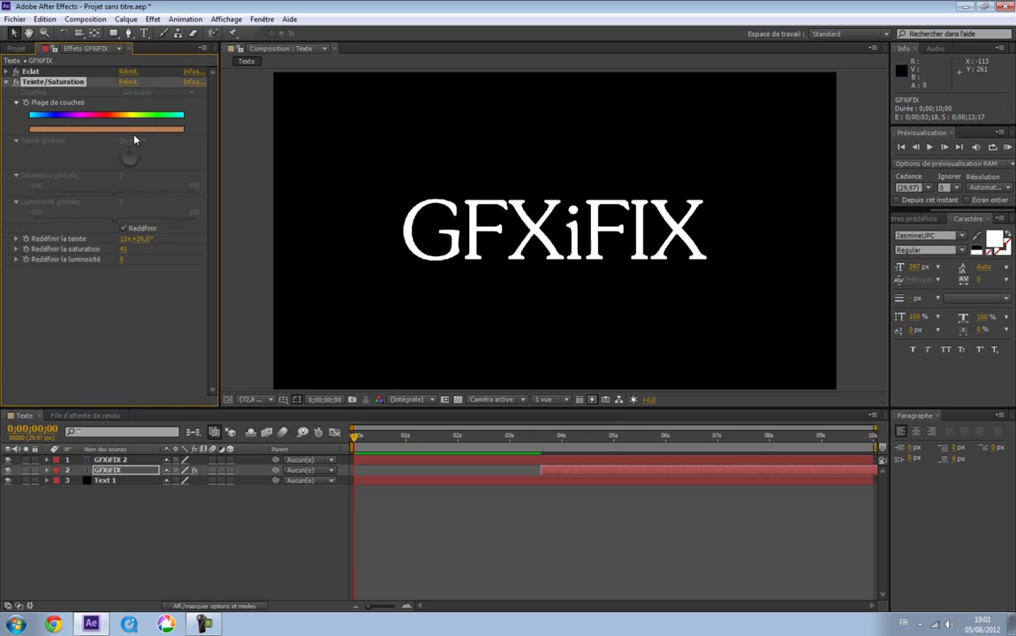
Step: Try a global hue of 32° and saturation of 4 without Redéfinir, and delete the Teinte/Saturation effect
{"action": "left_click", "coordinate": [124, 228]}
{"action": "left_click_drag", "start_coordinate": [123, 175], "coordinate": [140, 143]}
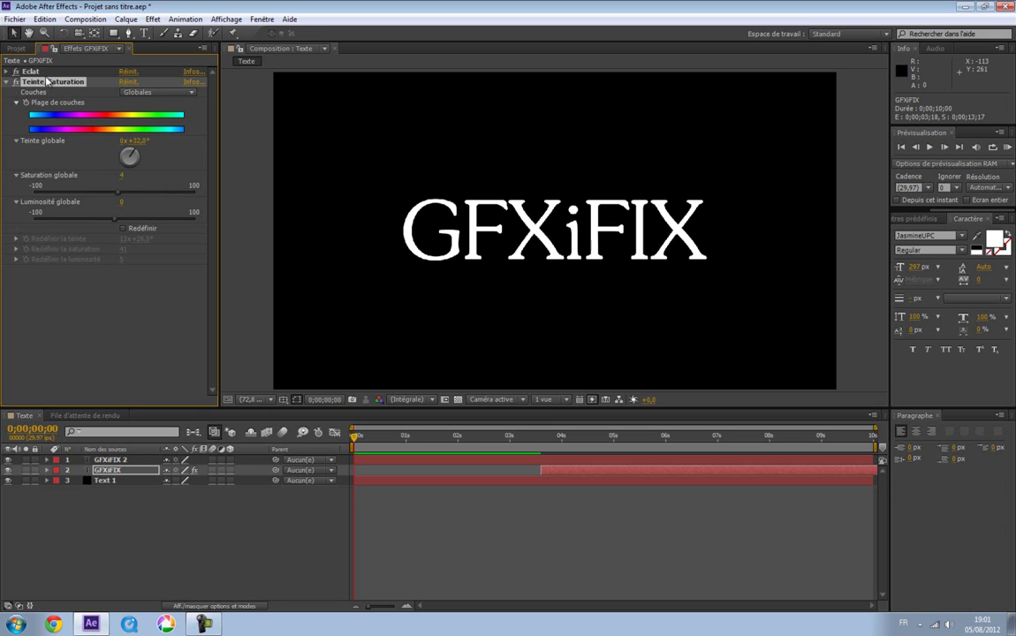
{"action": "key", "text": "Delete"}
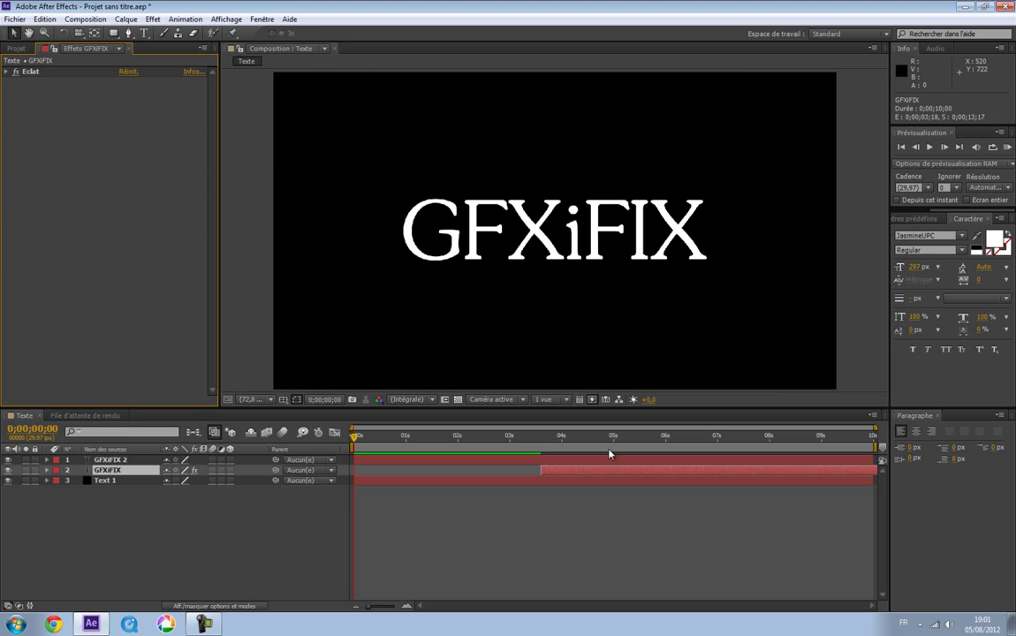
Step: Select all the GFXiFIX 2 text with the Text tool, change its fill colour to blue 0012FF and deselect it
{"action": "left_click_drag", "start_coordinate": [363, 439], "coordinate": [476, 457]}
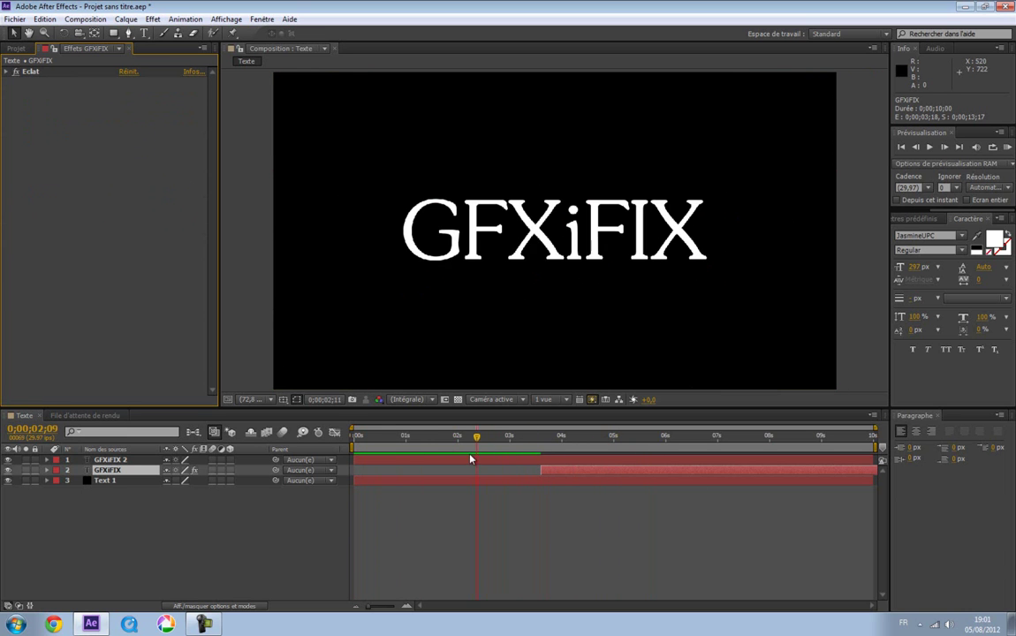
{"action": "left_click", "coordinate": [144, 32]}
{"action": "left_click_drag", "start_coordinate": [706, 229], "coordinate": [398, 232]}
{"action": "left_click", "coordinate": [993, 238]}
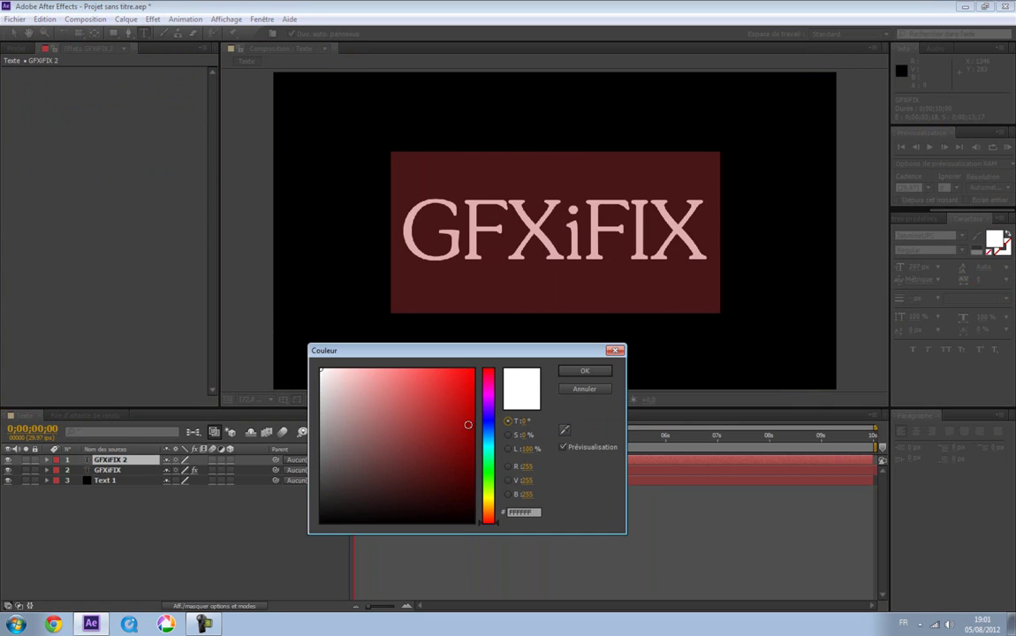
{"action": "left_click_drag", "start_coordinate": [474, 427], "coordinate": [577, 313]}
{"action": "mouse_move", "coordinate": [472, 409]}
{"action": "left_mouse_down"}
{"action": "mouse_move", "coordinate": [433, 454]}
{"action": "mouse_move", "coordinate": [392, 472]}
{"action": "mouse_move", "coordinate": [460, 445]}
{"action": "left_mouse_up"}
{"action": "left_click", "coordinate": [488, 425]}
{"action": "left_click", "coordinate": [471, 376]}
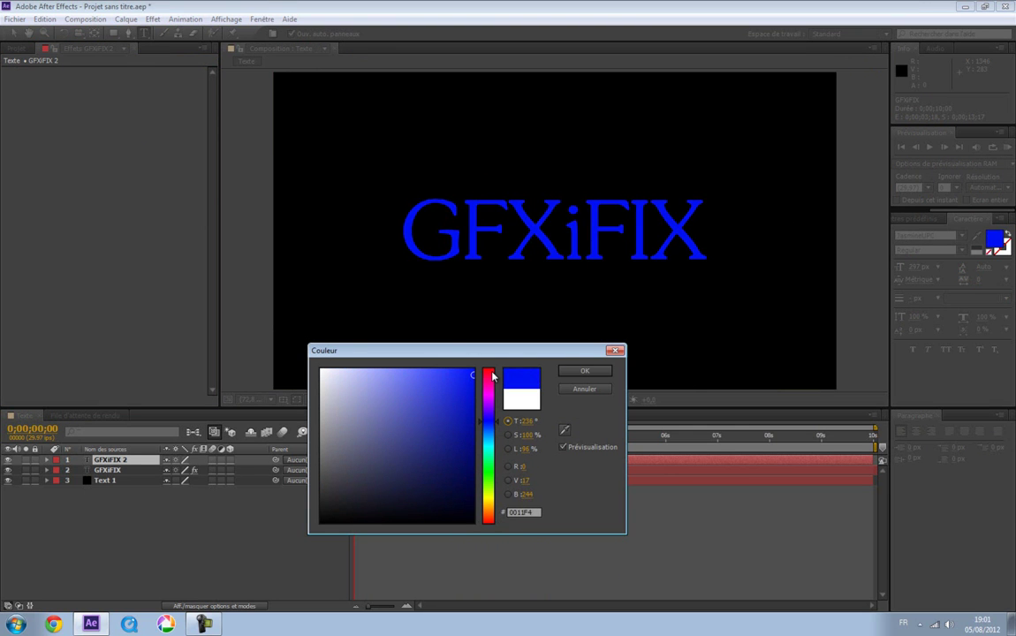
{"action": "left_click", "coordinate": [590, 372]}
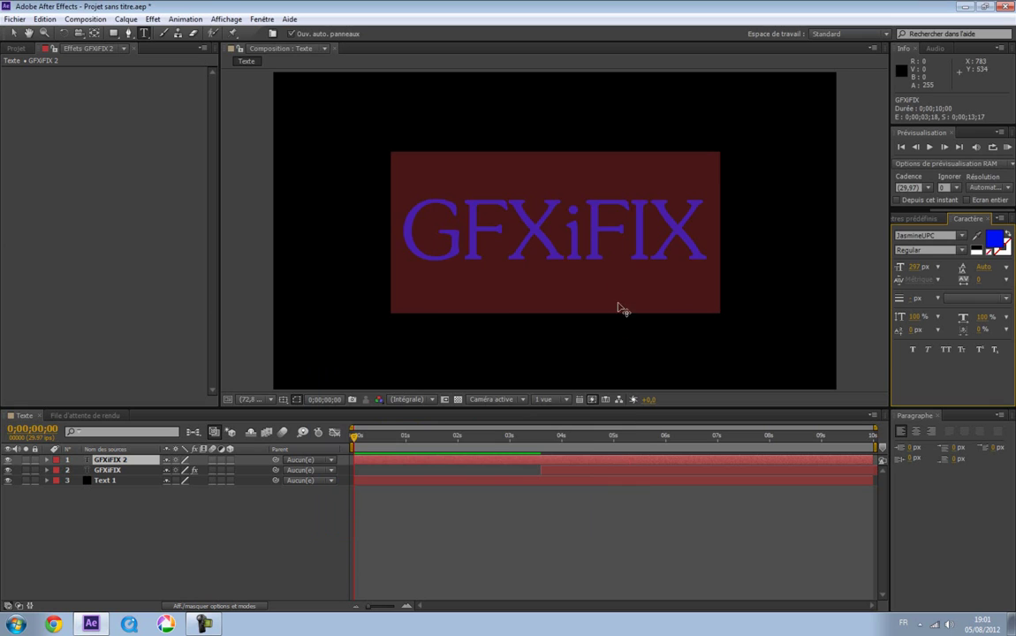
{"action": "left_click", "coordinate": [671, 227]}
{"action": "left_click", "coordinate": [215, 542]}
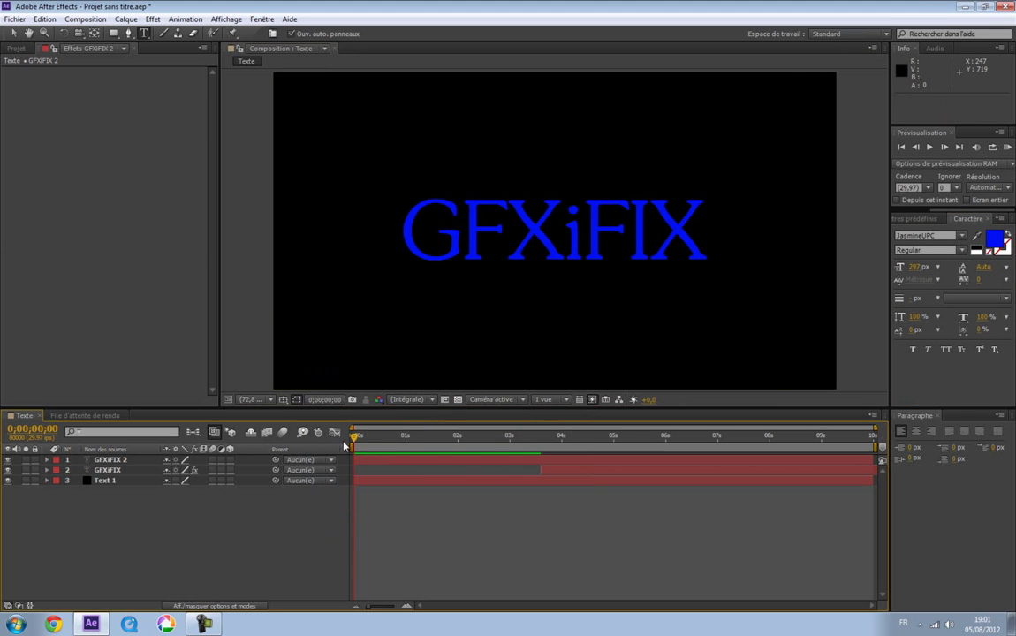
Step: Go to 0;00;03;20 and try to recolour the shattered title by reapplying the 0012FF fill to the GFXiFIX 2 text
{"action": "left_click_drag", "start_coordinate": [358, 440], "coordinate": [544, 434]}
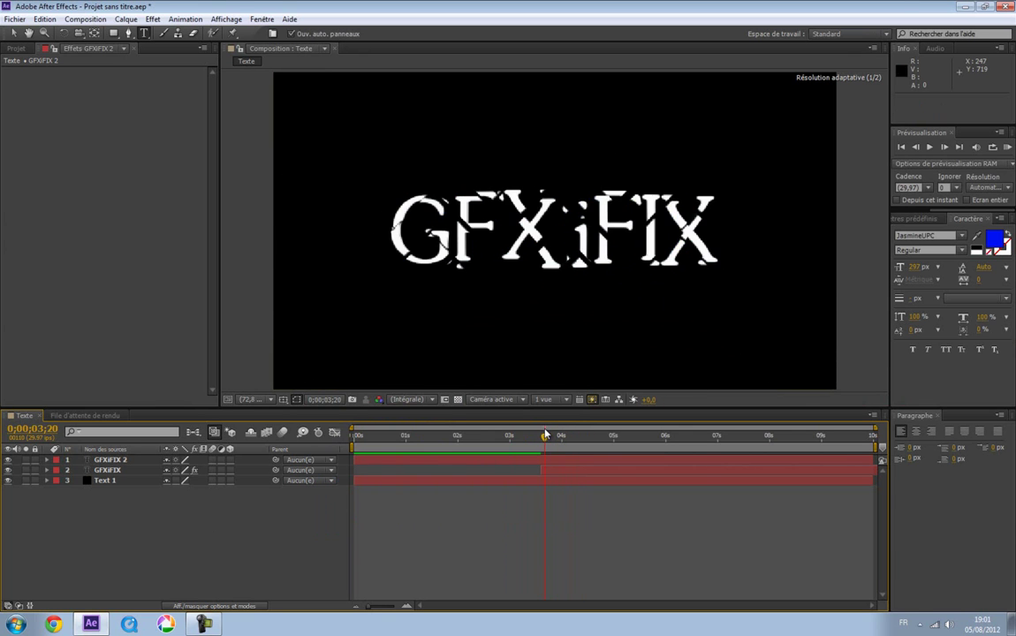
{"action": "left_click", "coordinate": [124, 460]}
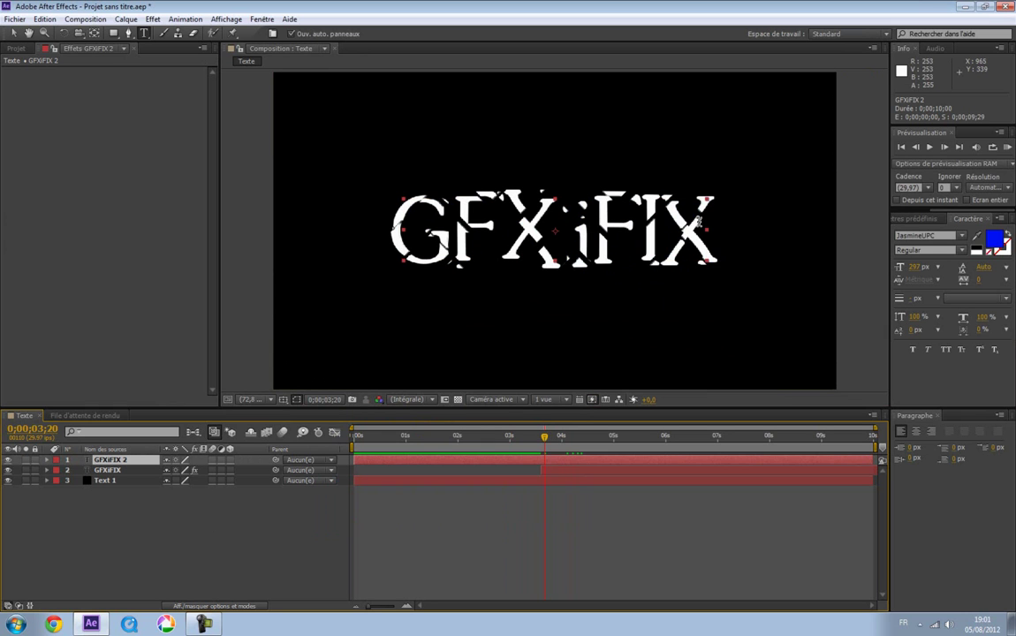
{"action": "double_click", "coordinate": [635, 228]}
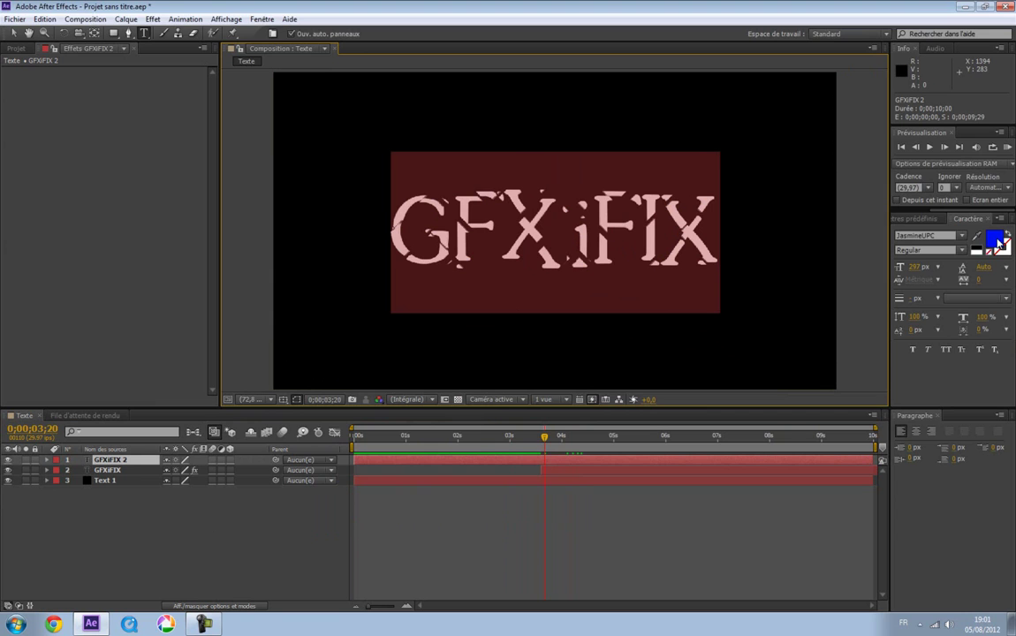
{"action": "left_click", "coordinate": [996, 240]}
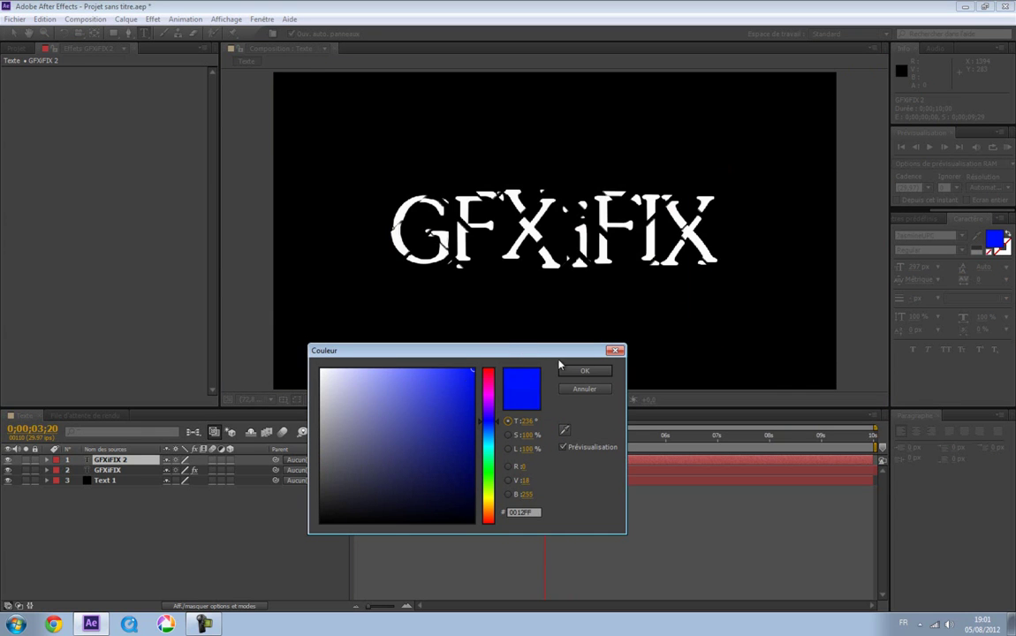
{"action": "key", "text": "Return"}
{"action": "left_click_drag", "start_coordinate": [698, 232], "coordinate": [387, 253]}
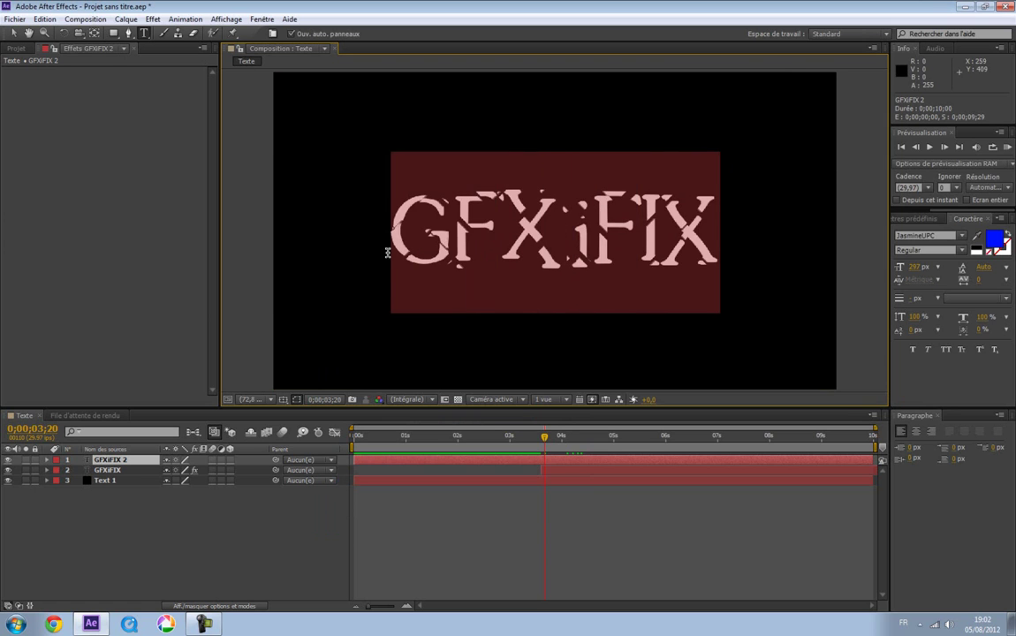
{"action": "left_click", "coordinate": [394, 232]}
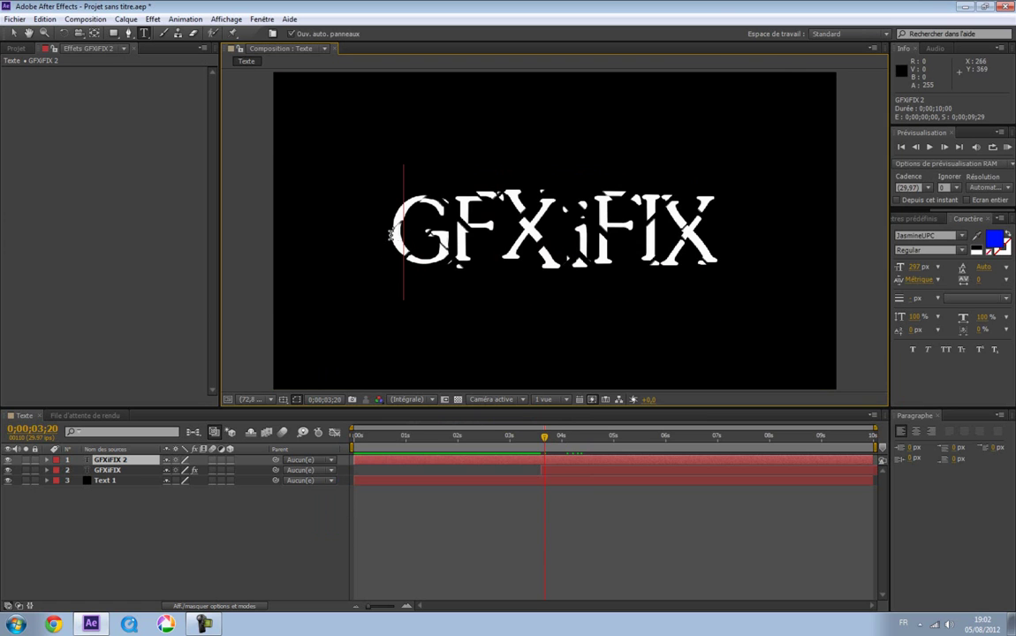
Step: Hide and show the GFXiFIX layer that carries the Eclat effect to check which layer displays the shattered title
{"action": "left_click", "coordinate": [151, 461]}
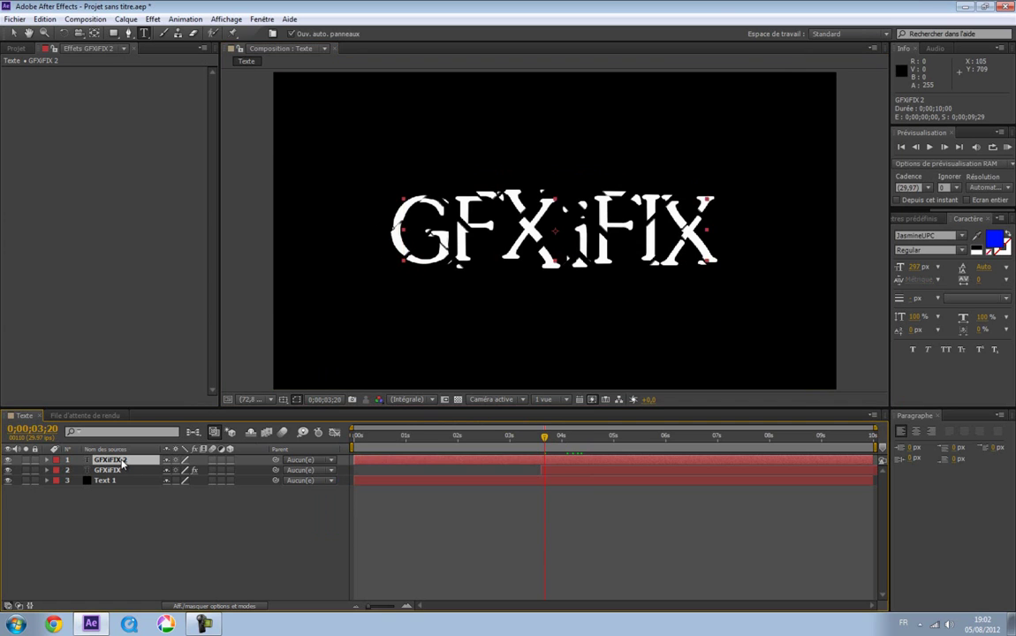
{"action": "right_click", "coordinate": [152, 461]}
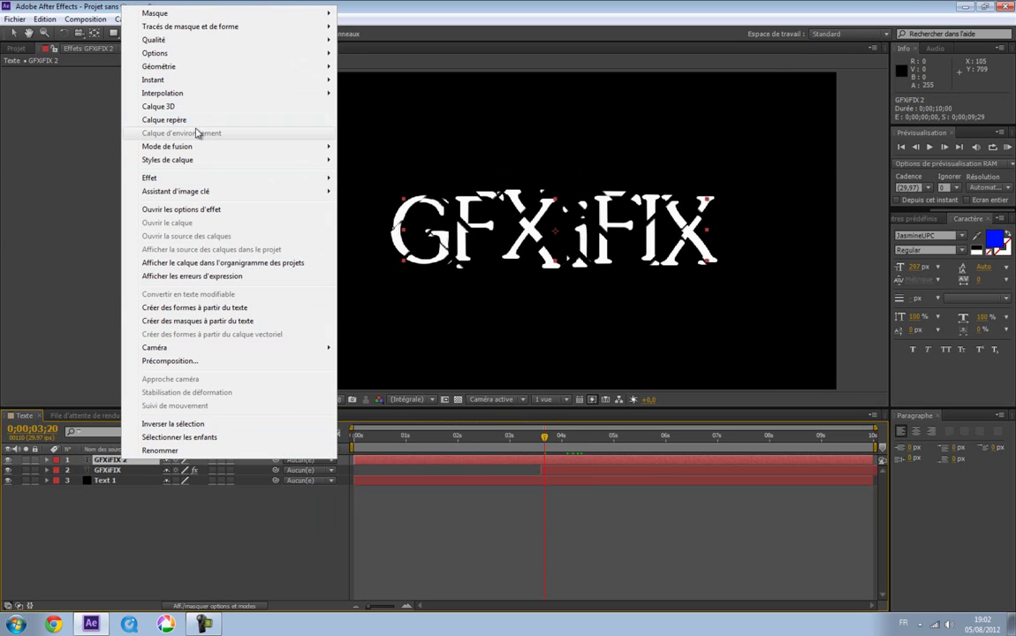
{"action": "left_click", "coordinate": [112, 471]}
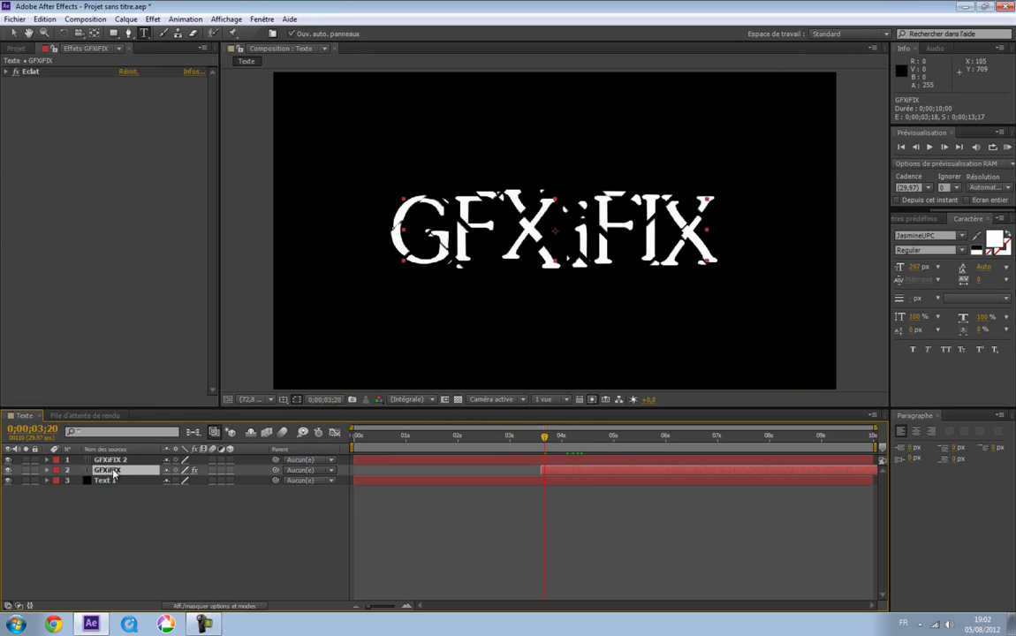
{"action": "left_click", "coordinate": [8, 470]}
{"action": "left_click", "coordinate": [8, 471]}
Step: Inspect the GFXiFIX 2 layer's transform properties and opacity keyframe around the shatter, from 0;00;03;14 to 0;00;03;18
{"action": "left_click_drag", "start_coordinate": [545, 441], "coordinate": [534, 441]}
{"action": "left_click", "coordinate": [132, 460]}
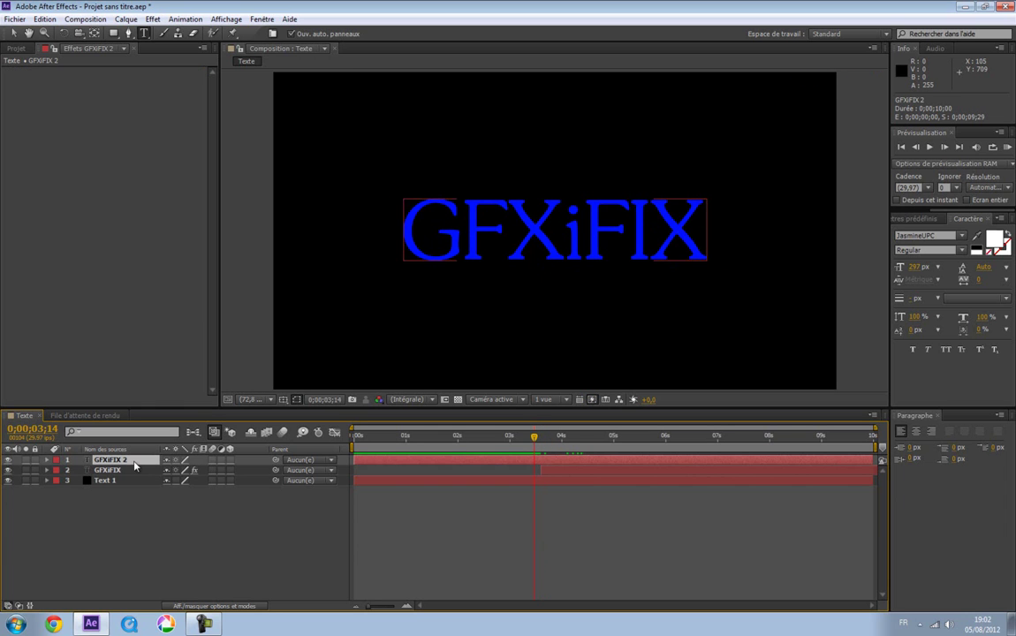
{"action": "left_click", "coordinate": [47, 460]}
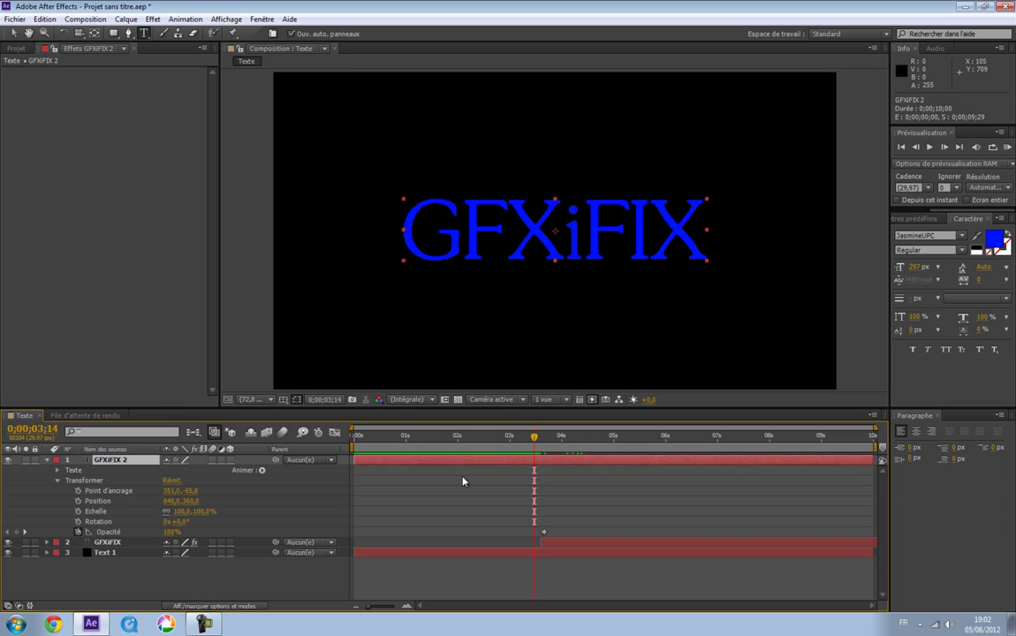
{"action": "mouse_move", "coordinate": [545, 440]}
{"action": "left_mouse_down"}
{"action": "mouse_move", "coordinate": [532, 439]}
{"action": "mouse_move", "coordinate": [615, 446]}
{"action": "mouse_move", "coordinate": [567, 446]}
{"action": "mouse_move", "coordinate": [534, 470]}
{"action": "mouse_move", "coordinate": [575, 470]}
{"action": "mouse_move", "coordinate": [540, 475]}
{"action": "mouse_move", "coordinate": [545, 441]}
{"action": "mouse_move", "coordinate": [530, 442]}
{"action": "mouse_move", "coordinate": [653, 442]}
{"action": "mouse_move", "coordinate": [533, 457]}
{"action": "mouse_move", "coordinate": [564, 456]}
{"action": "mouse_move", "coordinate": [542, 456]}
{"action": "left_mouse_up"}
{"action": "left_click", "coordinate": [47, 460]}
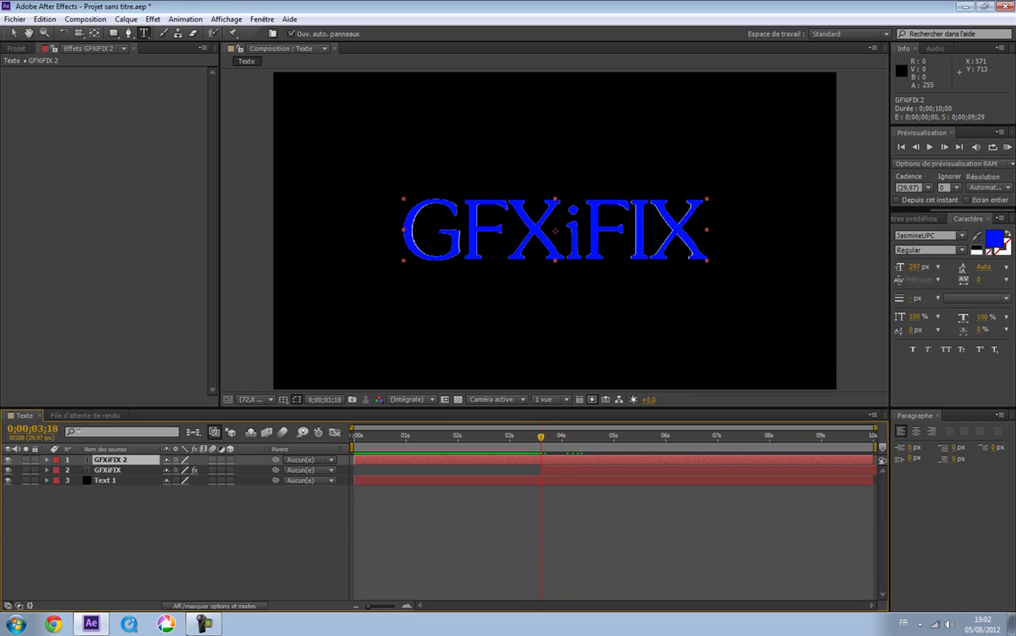